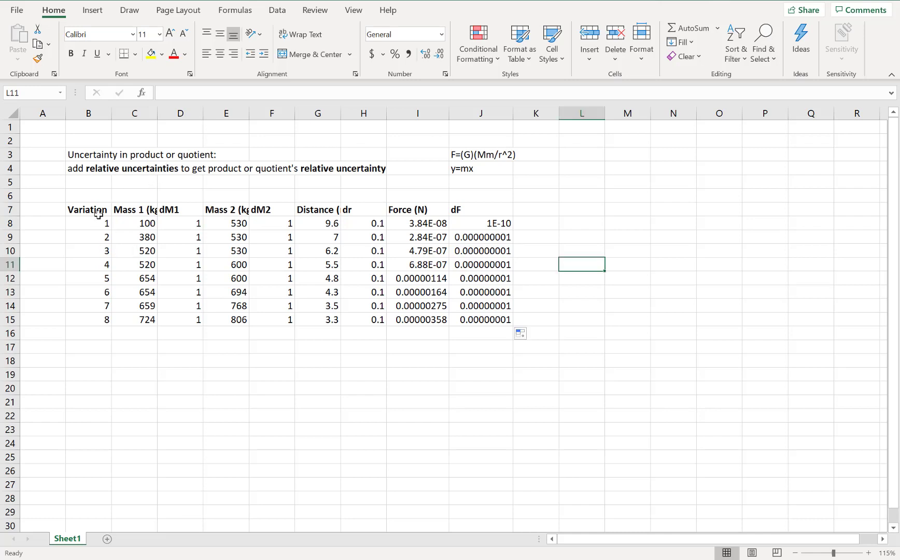
Step: Examine the data table's eight variations and its mass, distance and force columns
{"action": "left_click_drag", "start_coordinate": [92, 223], "coordinate": [497, 317]}
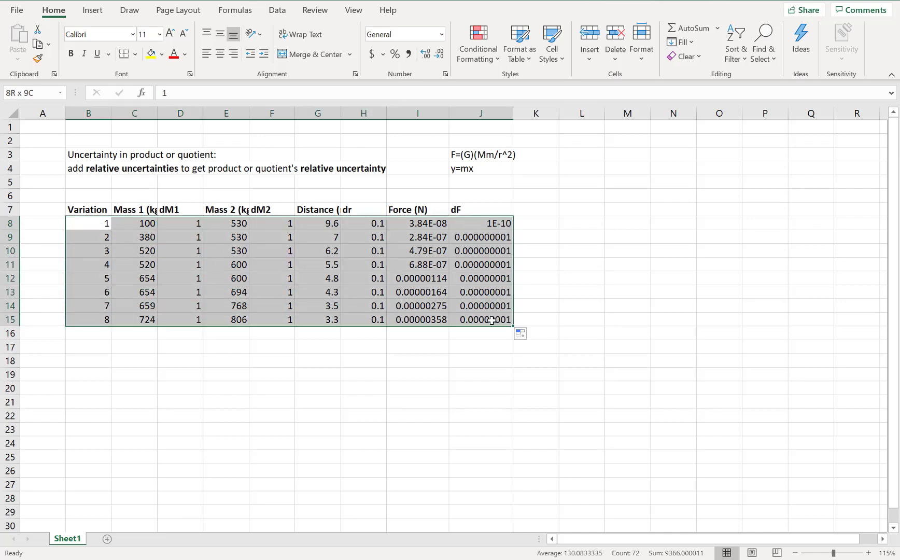
{"action": "left_click", "coordinate": [82, 223]}
{"action": "left_click_drag", "start_coordinate": [151, 225], "coordinate": [239, 252]}
{"action": "left_click", "coordinate": [238, 251]}
{"action": "left_click", "coordinate": [126, 209]}
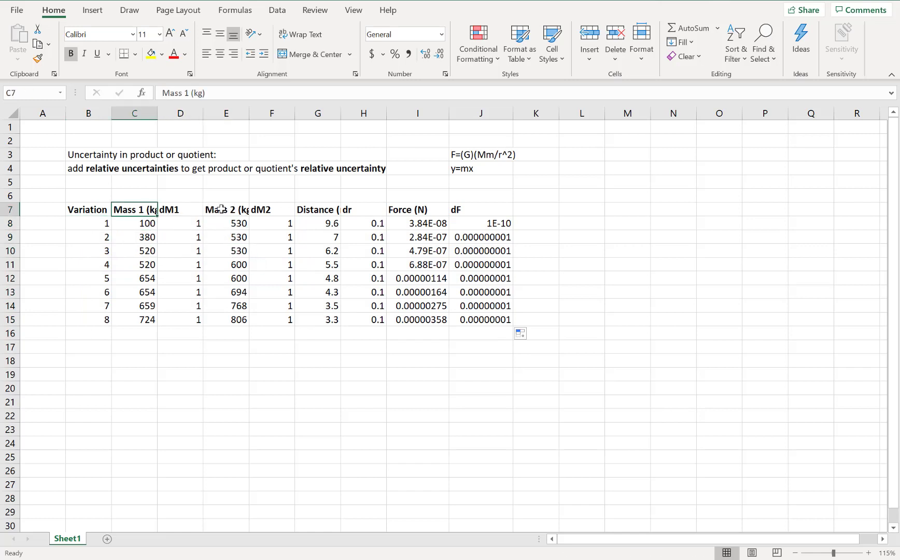
{"action": "left_click", "coordinate": [222, 210], "text": "ctrl"}
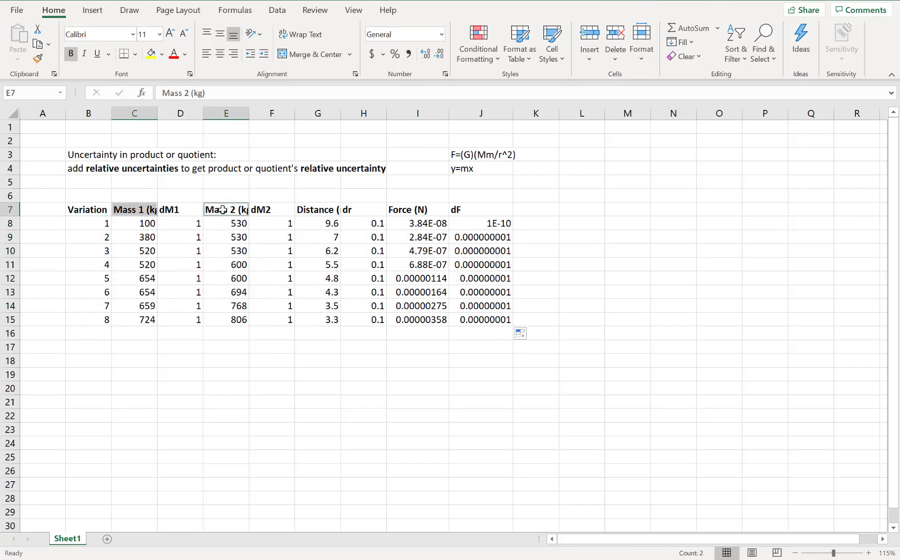
{"action": "left_click", "coordinate": [328, 210], "text": "ctrl"}
{"action": "left_click", "coordinate": [423, 210], "text": "ctrl"}
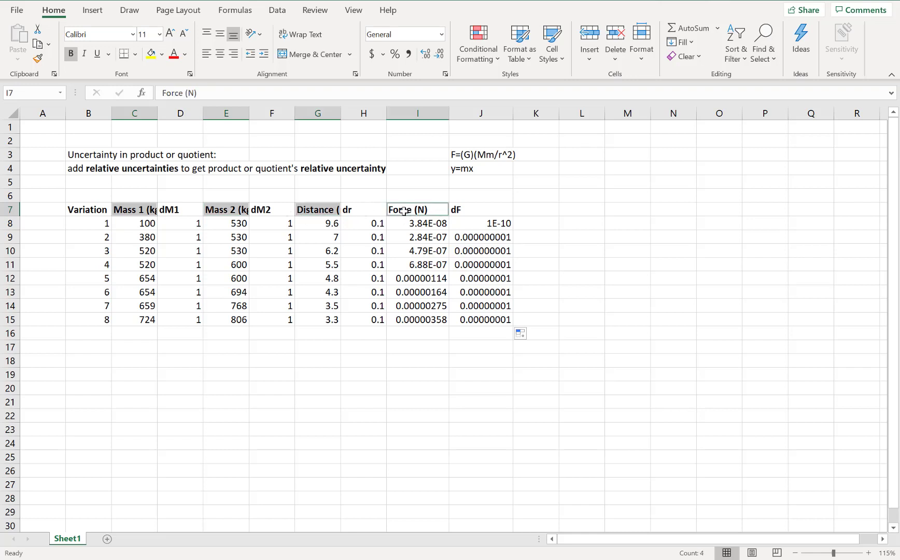
{"action": "left_click_drag", "start_coordinate": [121, 224], "coordinate": [130, 313]}
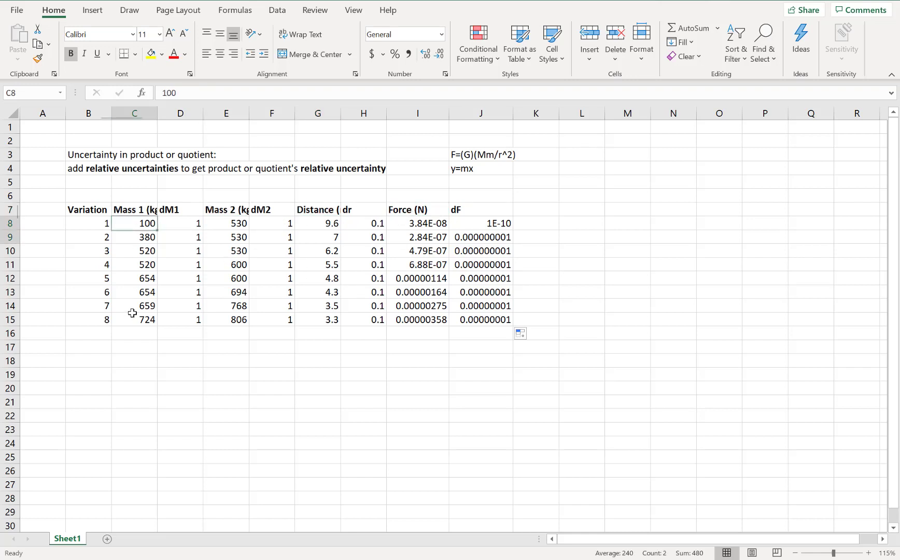
{"action": "left_click", "coordinate": [235, 223]}
Step: Examine the uncertainty columns dM1, dM2, dr and dF, and the gravitational force formula in J3
{"action": "left_click_drag", "start_coordinate": [179, 227], "coordinate": [181, 317]}
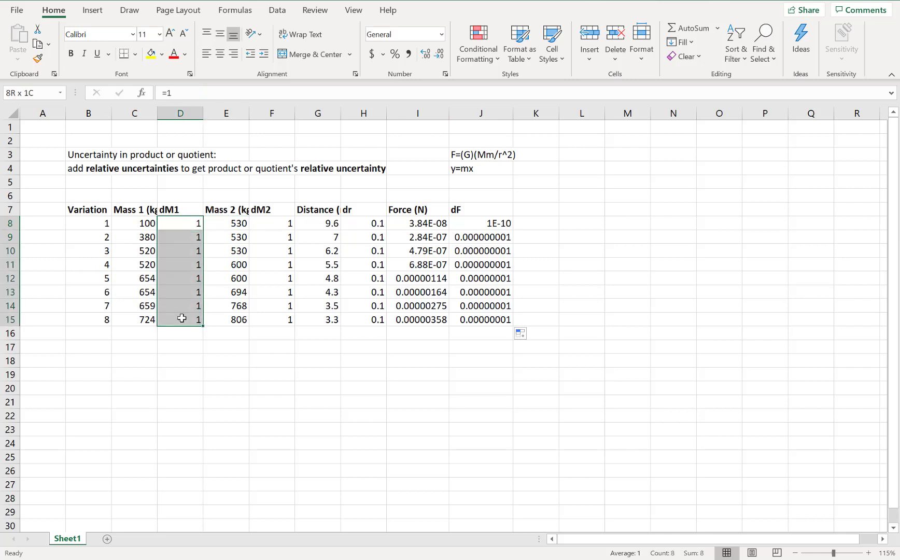
{"action": "left_click_drag", "start_coordinate": [284, 224], "coordinate": [282, 319]}
{"action": "left_click_drag", "start_coordinate": [361, 222], "coordinate": [366, 319]}
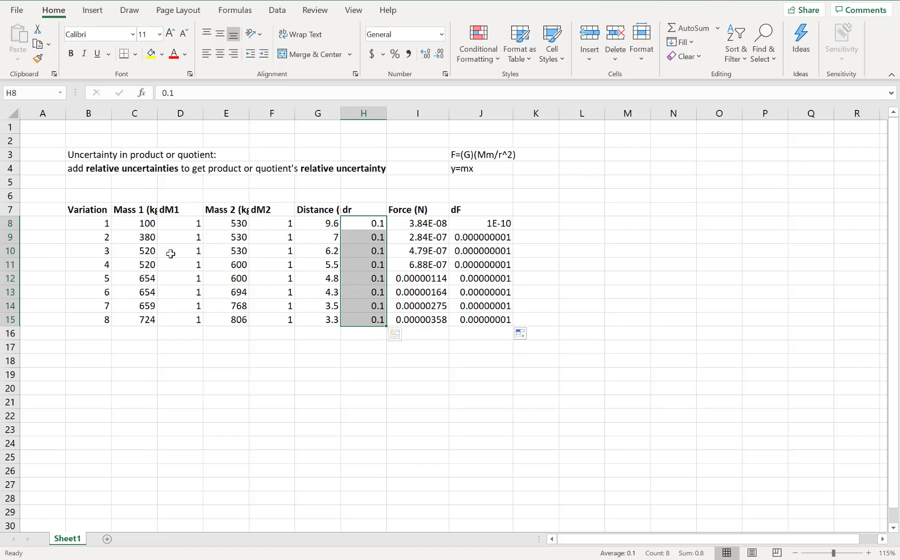
{"action": "left_click", "coordinate": [176, 222]}
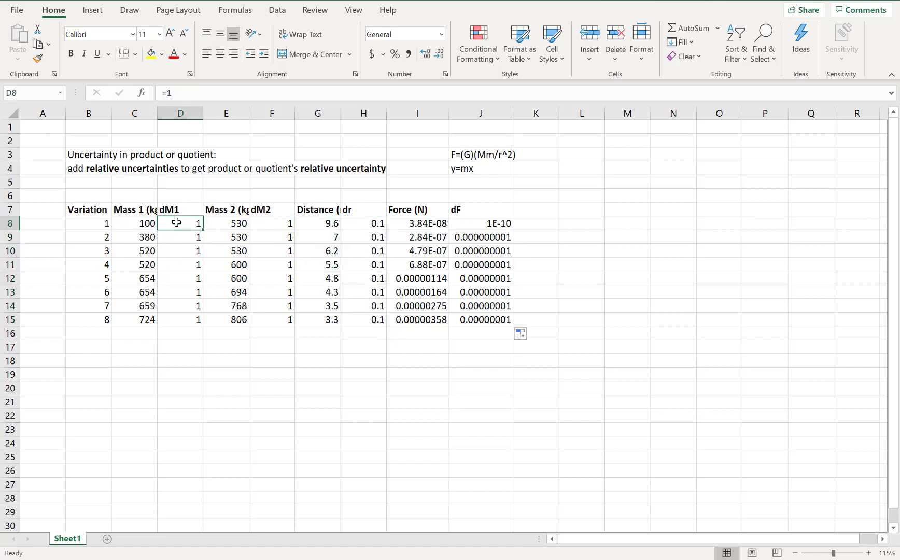
{"action": "left_click_drag", "start_coordinate": [179, 225], "coordinate": [187, 320]}
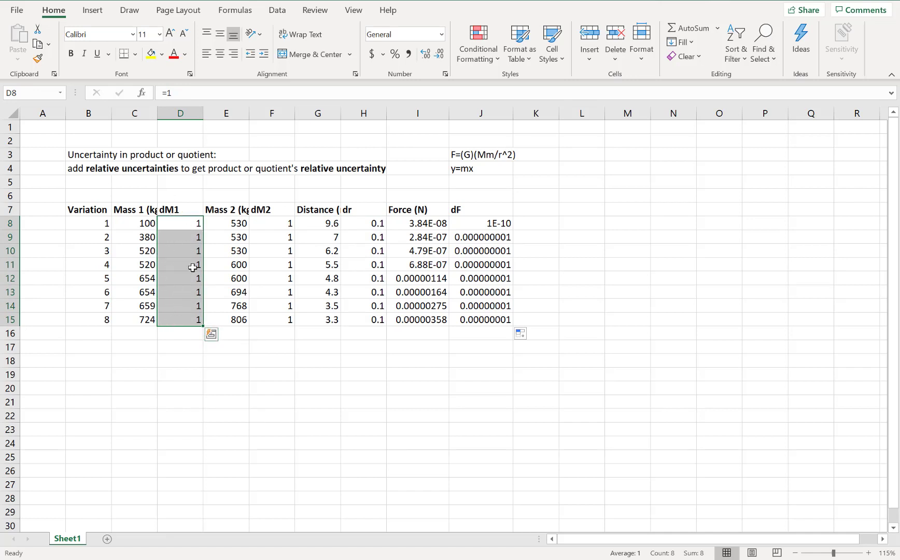
{"action": "left_click", "coordinate": [179, 225]}
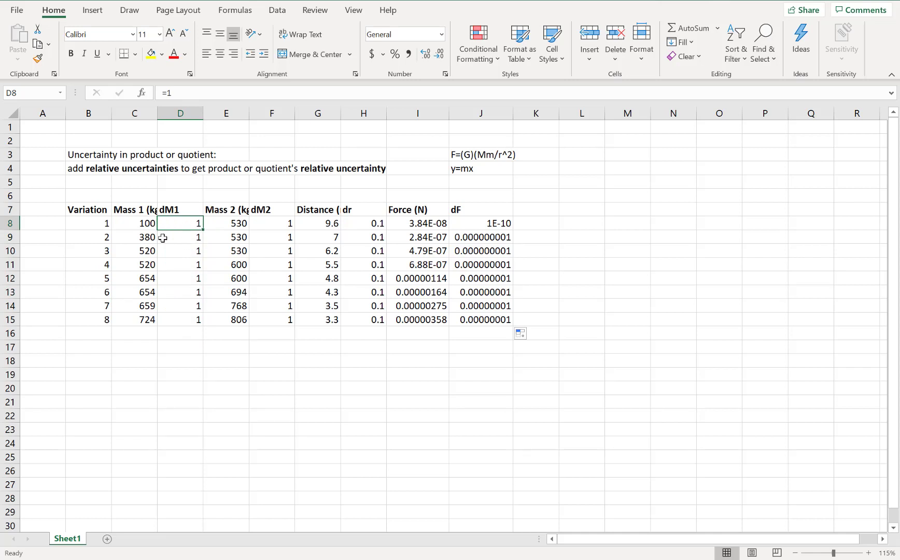
{"action": "left_click", "coordinate": [483, 251]}
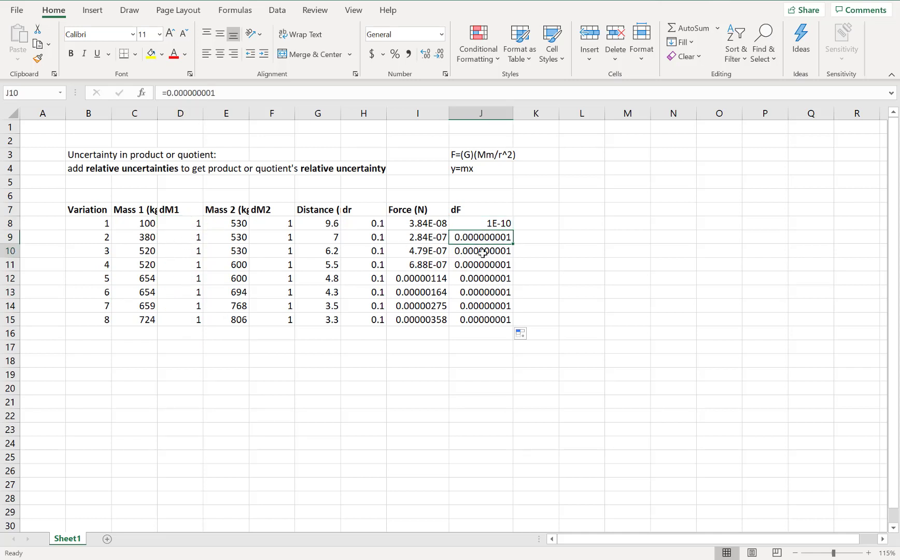
{"action": "left_click", "coordinate": [493, 265]}
{"action": "left_click_drag", "start_coordinate": [490, 319], "coordinate": [490, 223]}
{"action": "left_click", "coordinate": [485, 223]}
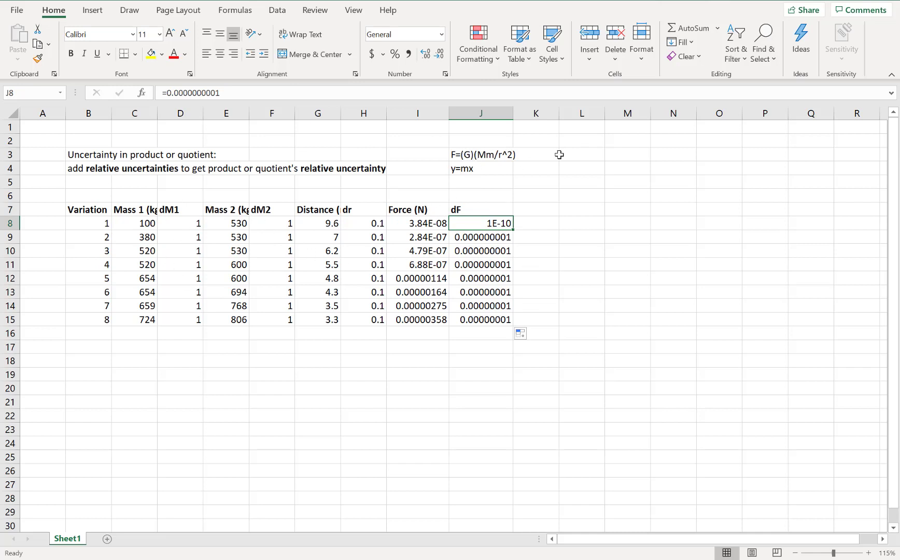
{"action": "left_click", "coordinate": [489, 152]}
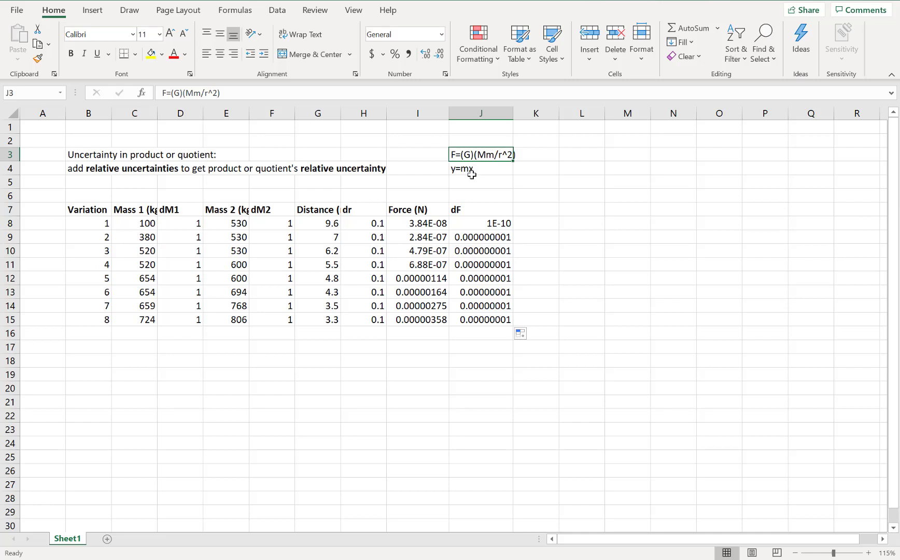
Step: Enter the bold column header "Mm/r^2 (kg^2/m^2)" in cell K7
{"action": "left_click", "coordinate": [543, 210]}
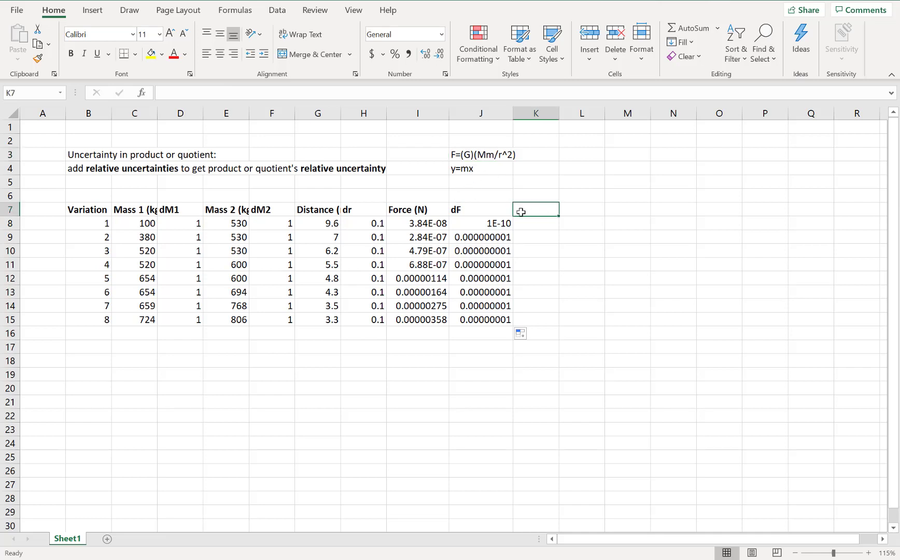
{"action": "key", "text": "ctrl+b"}
{"action": "type", "text": "Mm/r^2 ("}
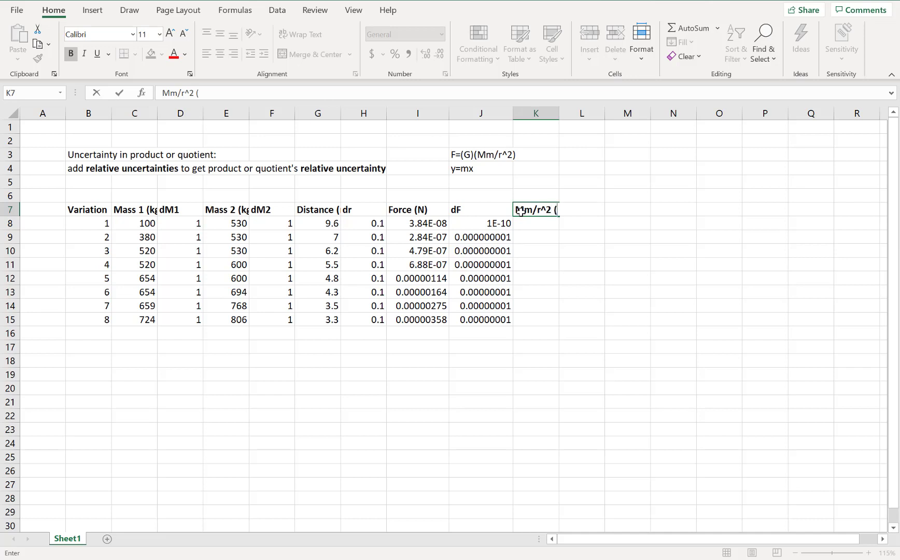
{"action": "key", "text": "BackSpace"}
{"action": "key", "text": "BackSpace"}
{"action": "type", "text": "kg^2/m^2"}
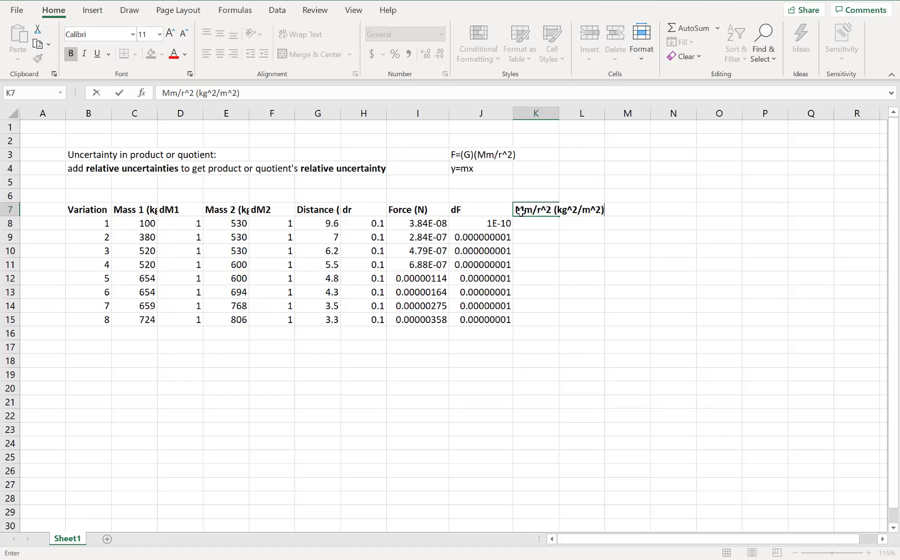
{"action": "key", "text": "Return"}
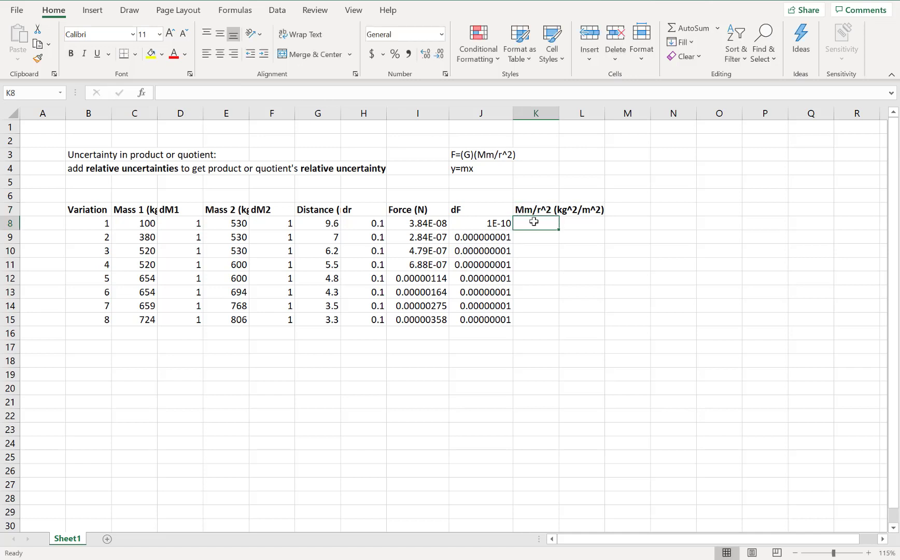
Step: Enter the formula =C8*E8/(G8^2) in K8 and fill it down to K15
{"action": "type", "text": "="}
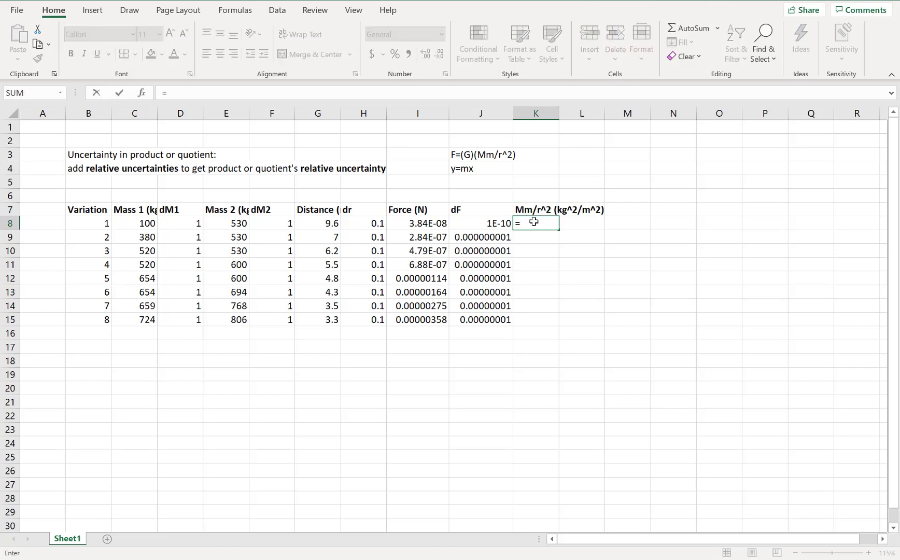
{"action": "left_click", "coordinate": [149, 224]}
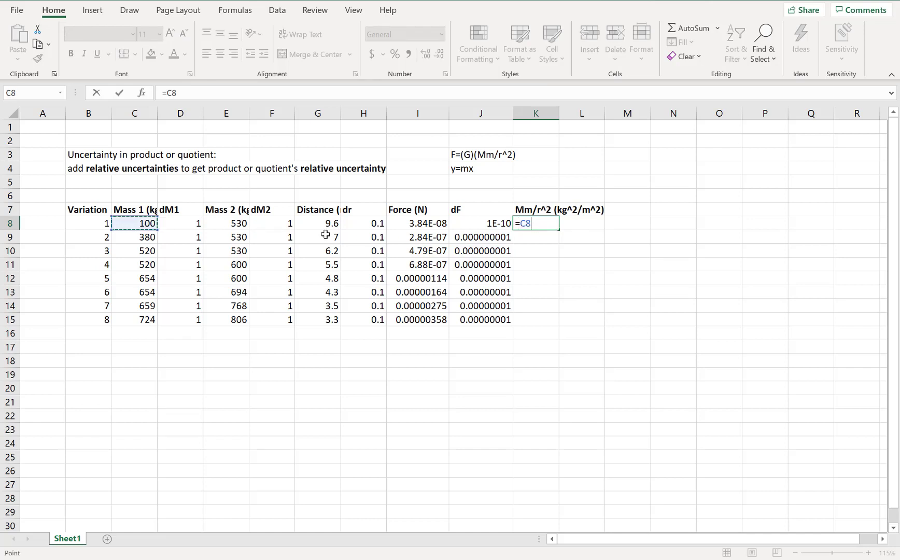
{"action": "type", "text": "*"}
{"action": "left_click", "coordinate": [230, 226]}
{"action": "type", "text": "/("}
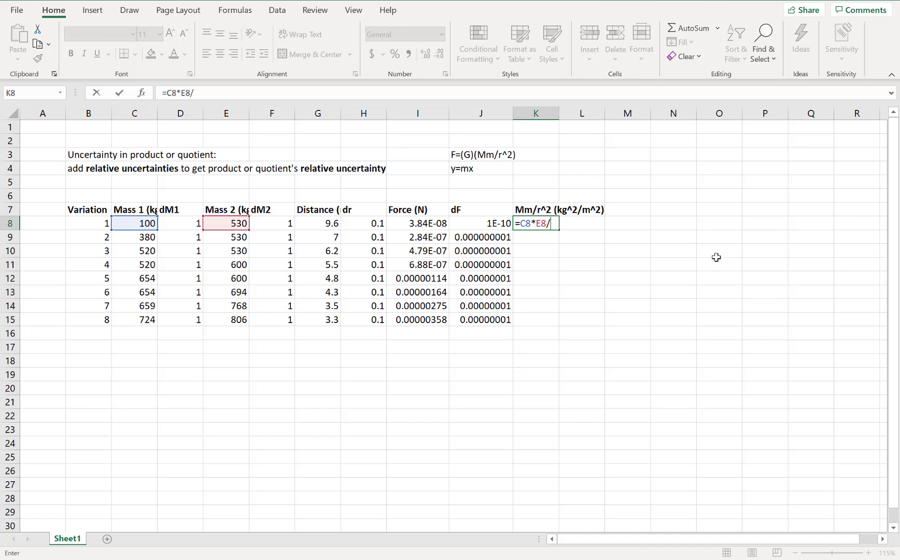
{"action": "left_click", "coordinate": [321, 225]}
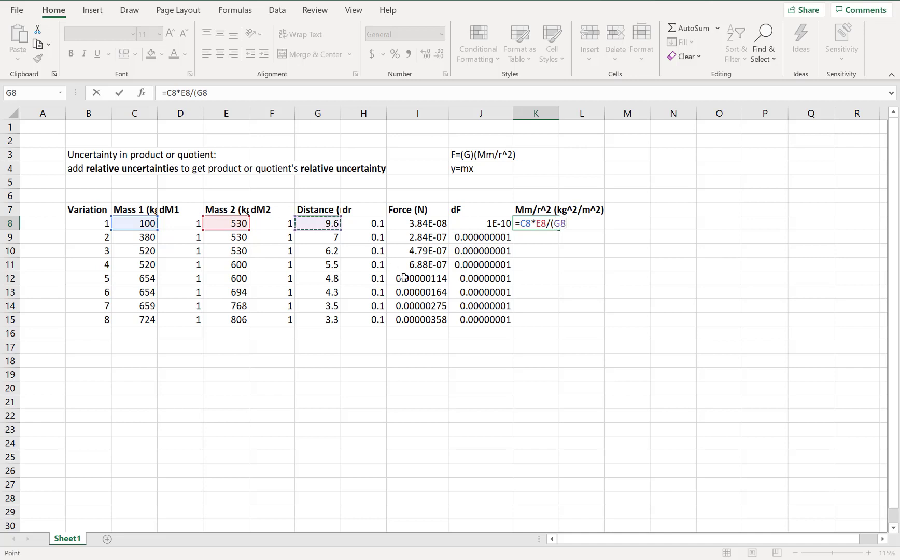
{"action": "type", "text": "^2)"}
{"action": "key", "text": "Return"}
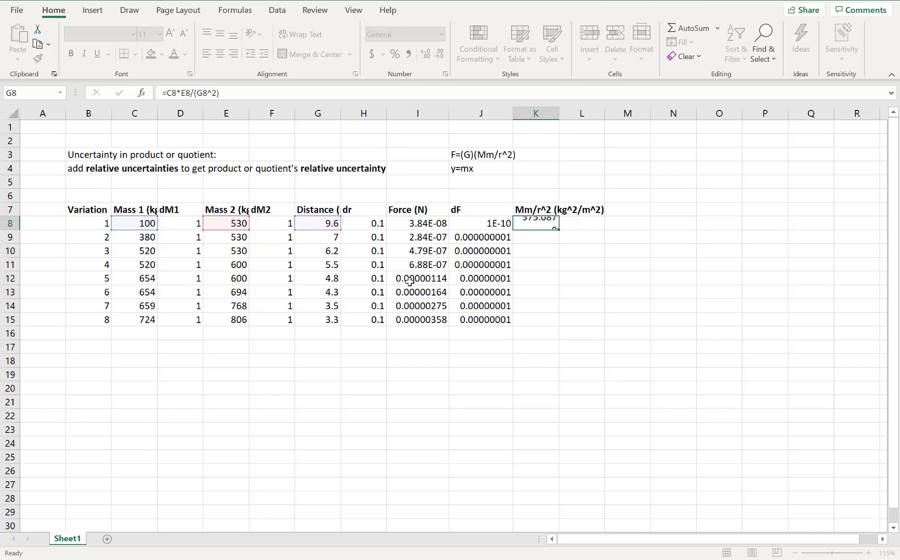
{"action": "left_click", "coordinate": [543, 224]}
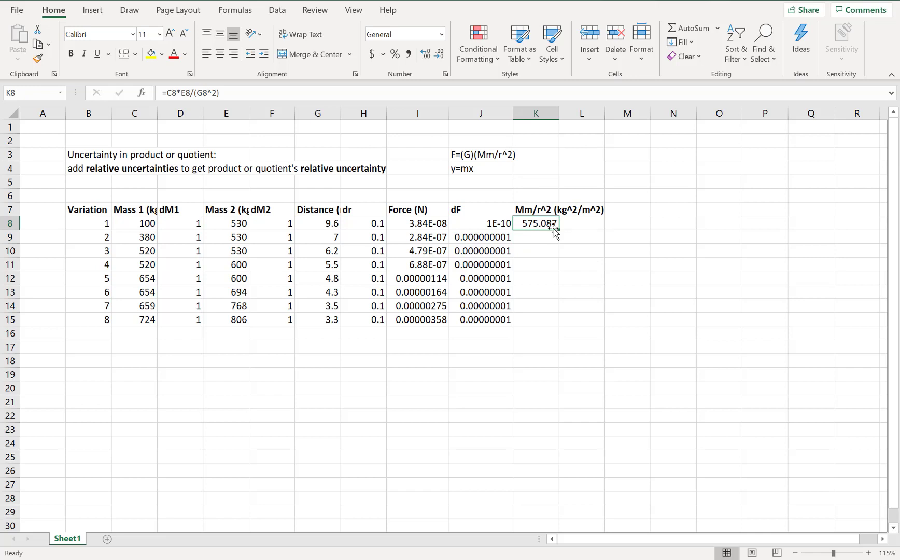
{"action": "left_click_drag", "start_coordinate": [556, 229], "coordinate": [552, 329]}
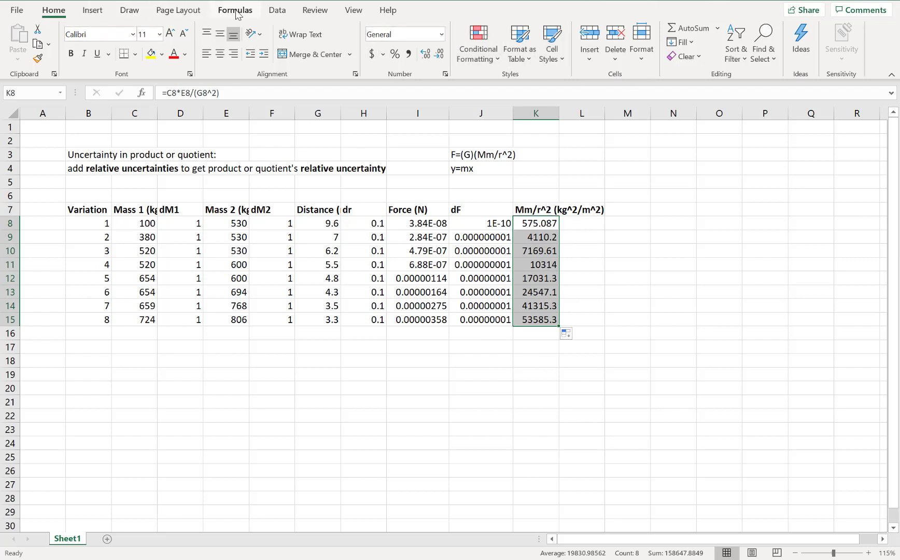
Step: Insert an empty markers-only scatter chart and place it directly below the data table
{"action": "left_click", "coordinate": [343, 370]}
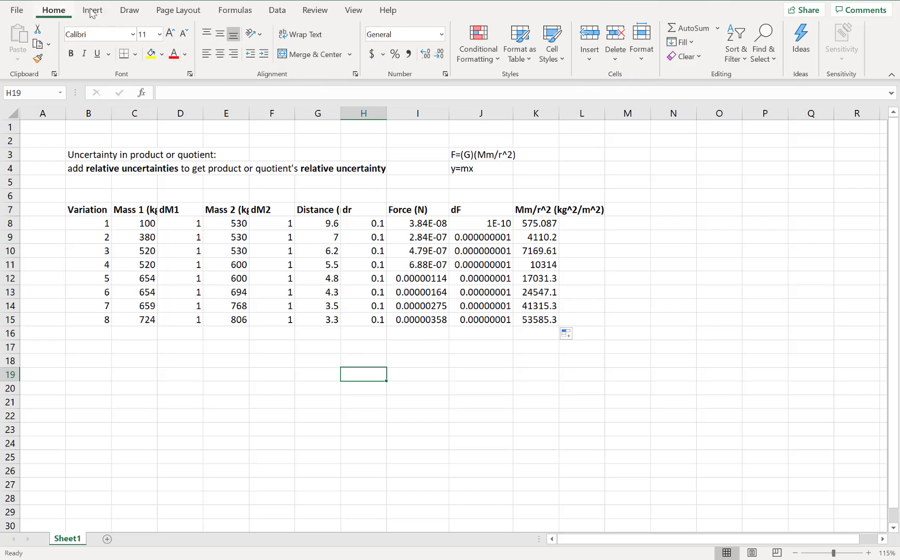
{"action": "left_click", "coordinate": [105, 11]}
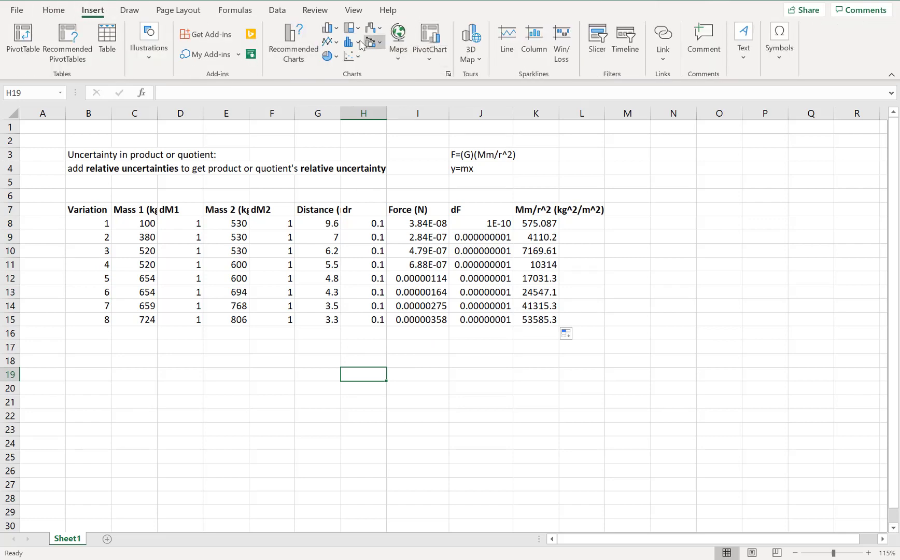
{"action": "left_click", "coordinate": [350, 57]}
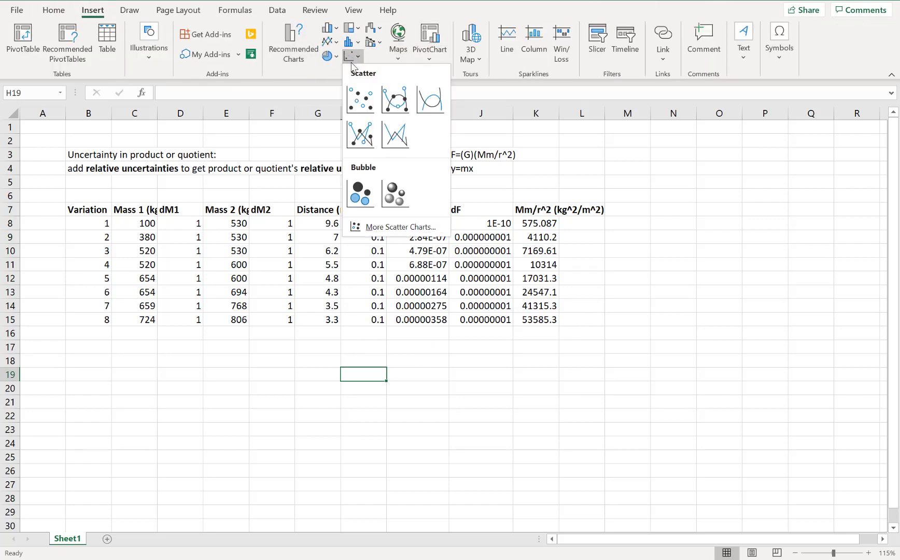
{"action": "left_click", "coordinate": [360, 96]}
{"action": "left_click_drag", "start_coordinate": [507, 292], "coordinate": [483, 367]}
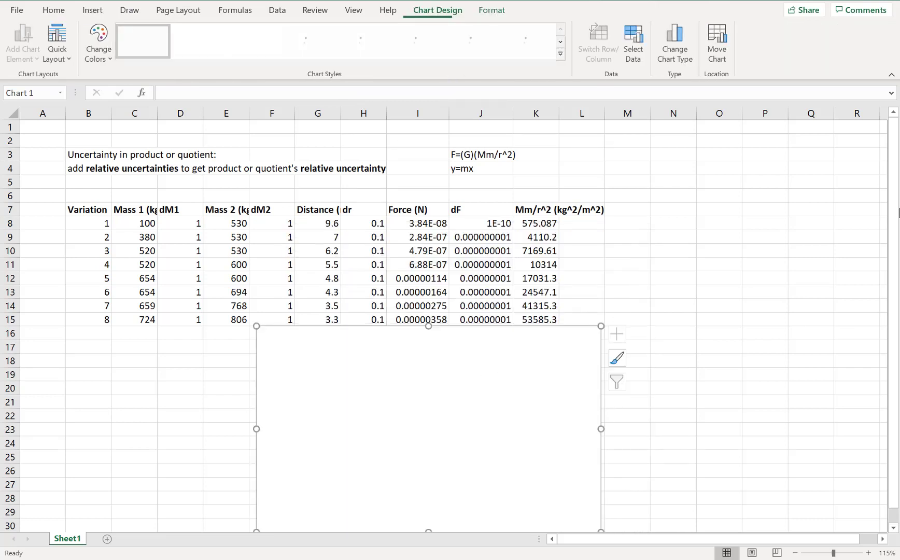
{"action": "left_click_drag", "start_coordinate": [892, 199], "coordinate": [890, 213]}
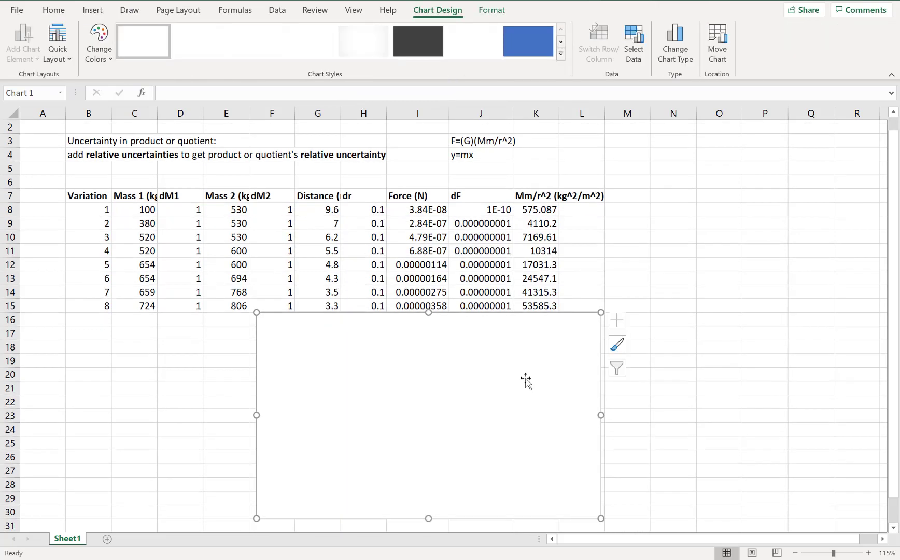
Step: Add a data series to the scatter chart with K8:K15 as its X values
{"action": "right_click", "coordinate": [358, 348]}
{"action": "left_click", "coordinate": [404, 169]}
{"action": "left_click", "coordinate": [74, 386]}
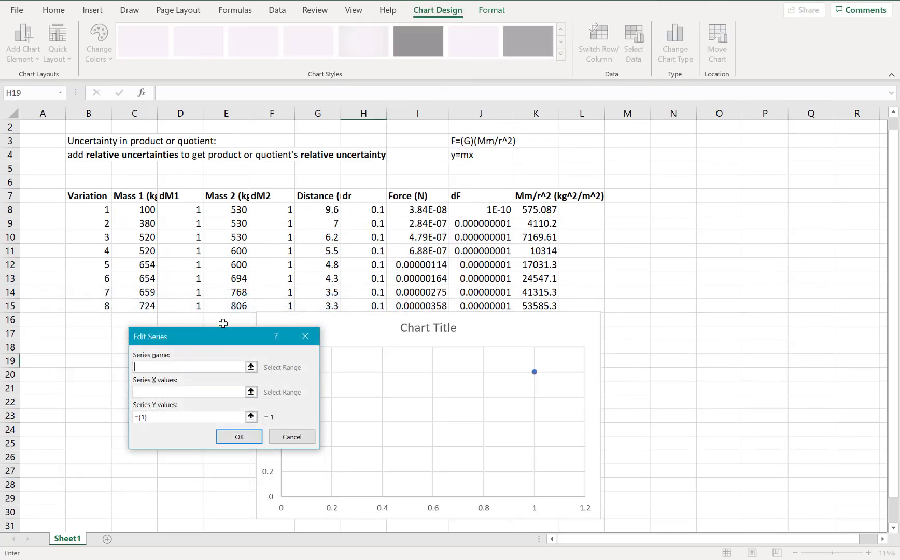
{"action": "left_click", "coordinate": [251, 391]}
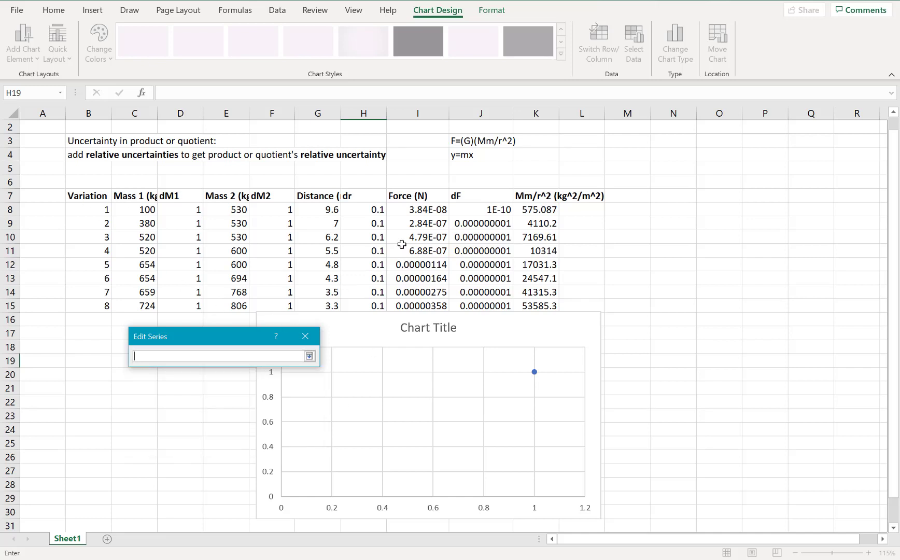
{"action": "left_click_drag", "start_coordinate": [541, 210], "coordinate": [541, 306]}
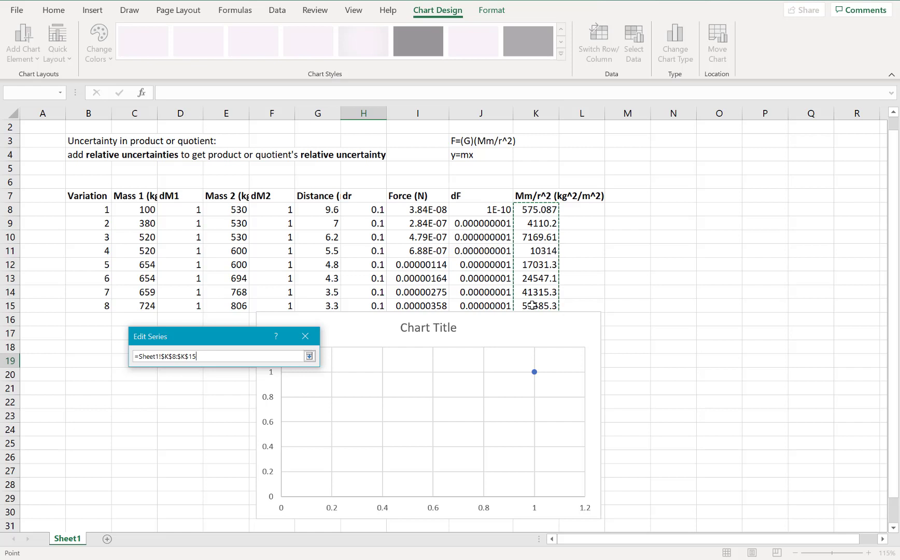
{"action": "left_click", "coordinate": [309, 357]}
Step: Set the new series' Y values to the force data in I8:I15 and confirm the chart's data source
{"action": "left_click", "coordinate": [251, 417]}
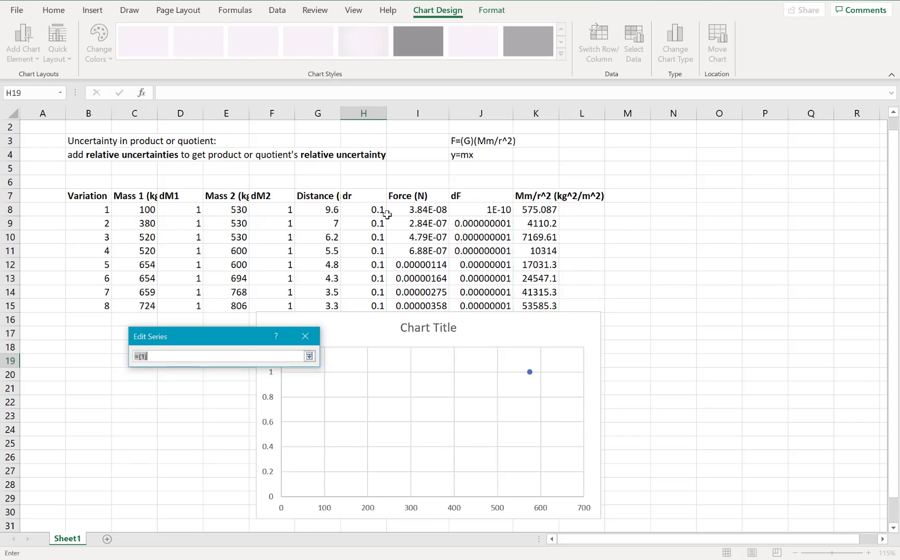
{"action": "left_click", "coordinate": [417, 209]}
{"action": "left_click_drag", "start_coordinate": [417, 210], "coordinate": [417, 306]}
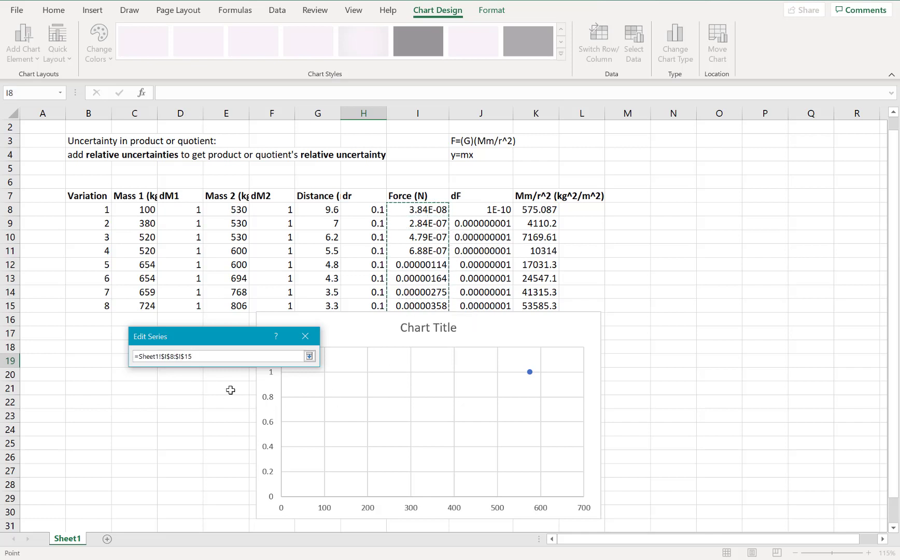
{"action": "left_click", "coordinate": [309, 356]}
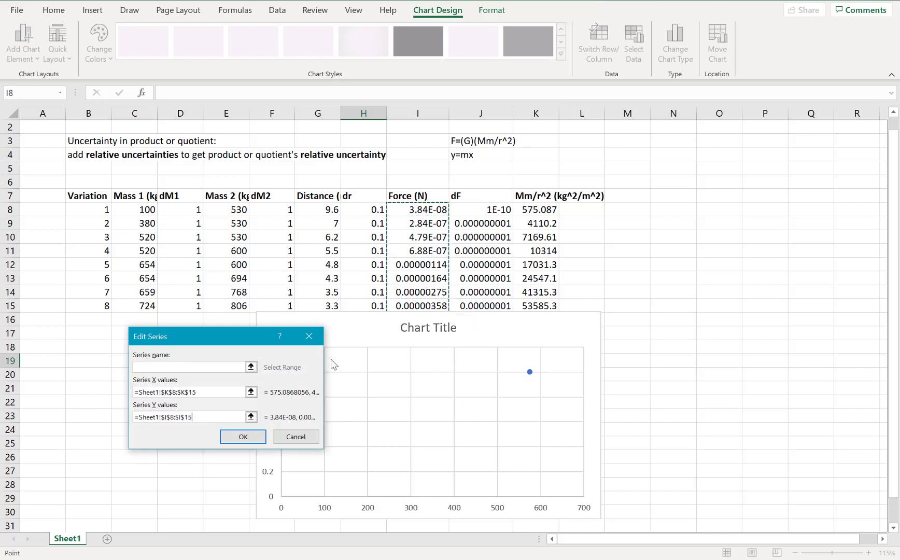
{"action": "left_click", "coordinate": [237, 438]}
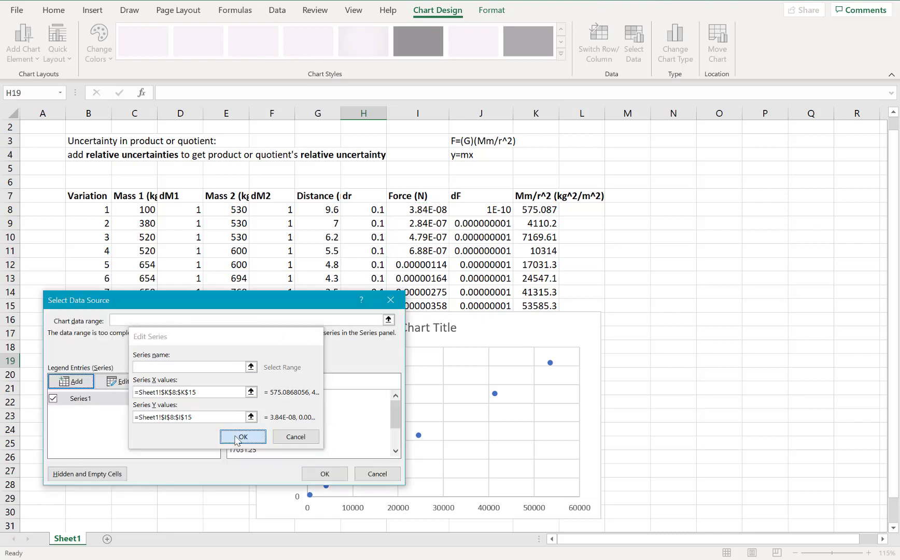
{"action": "left_click", "coordinate": [313, 475]}
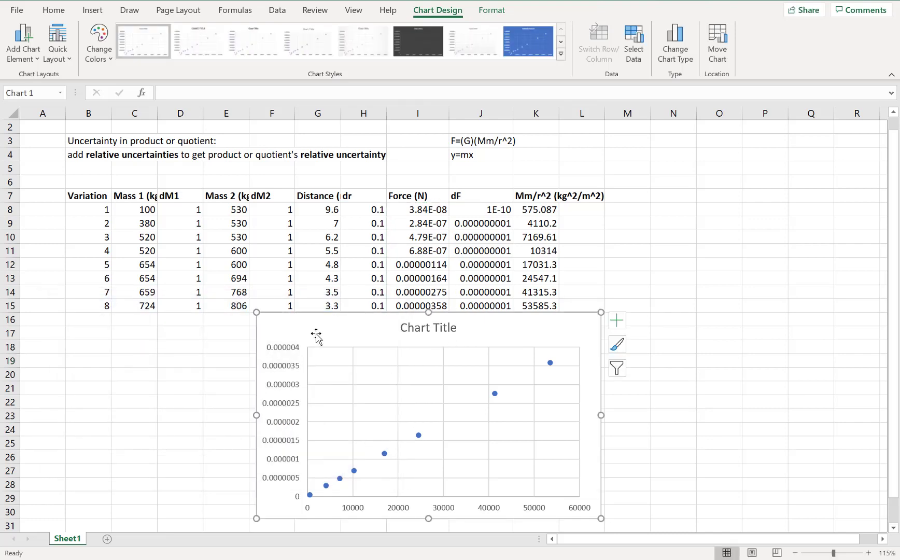
{"action": "double_click", "coordinate": [425, 328]}
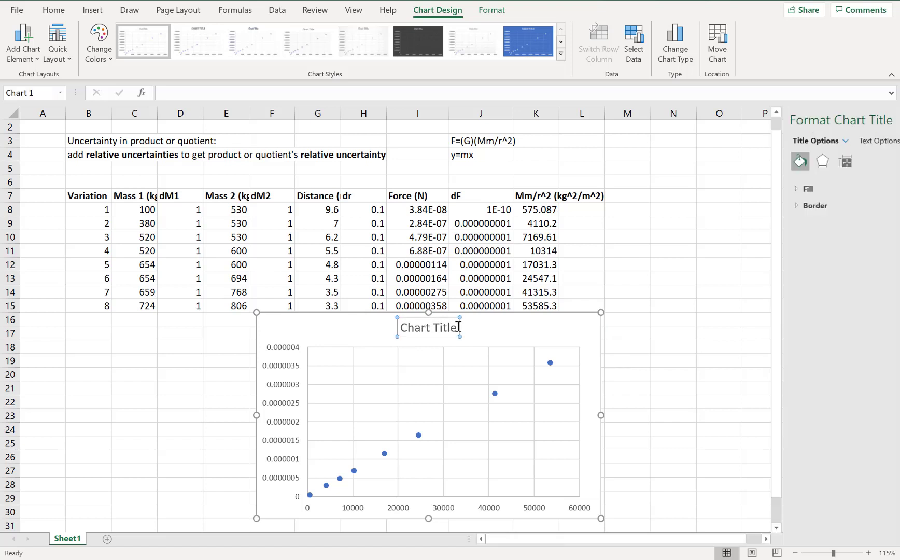
{"action": "double_click", "coordinate": [442, 329]}
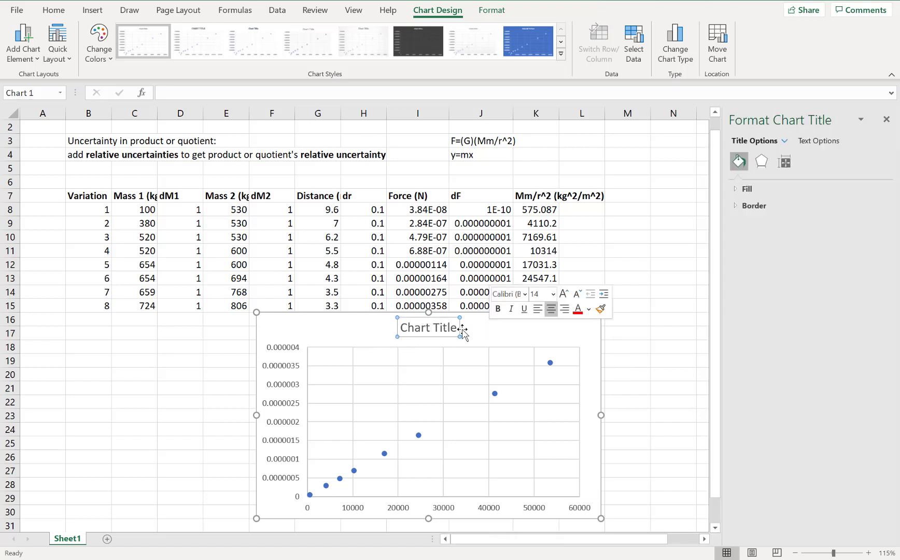
{"action": "left_click_drag", "start_coordinate": [462, 334], "coordinate": [372, 333]}
{"action": "key", "text": "ctrl+z"}
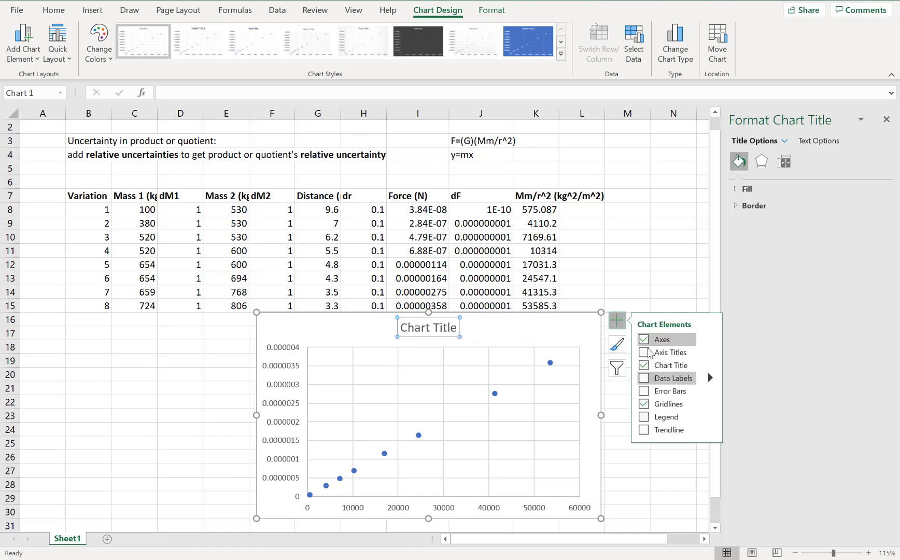
Step: Add a linear trendline to the scatter chart and display its equation on the chart
{"action": "left_click", "coordinate": [645, 430]}
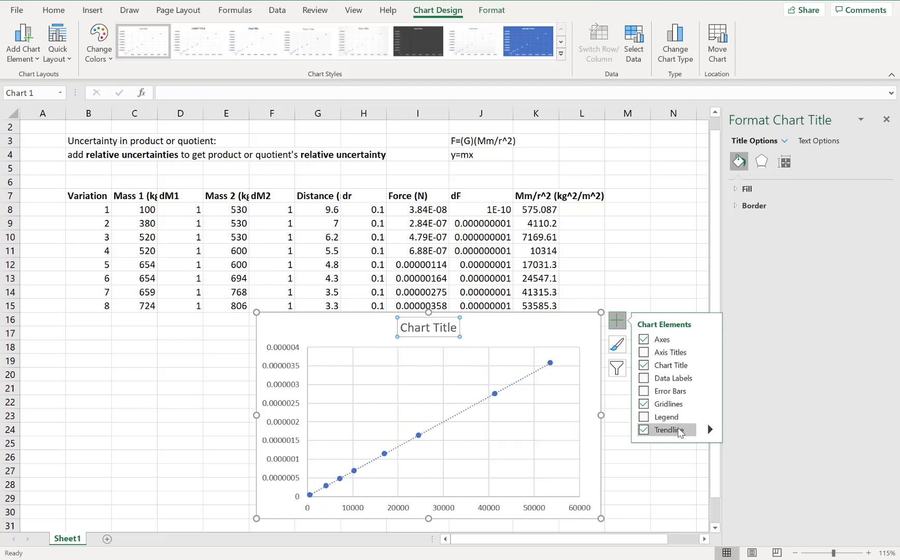
{"action": "left_click", "coordinate": [710, 430]}
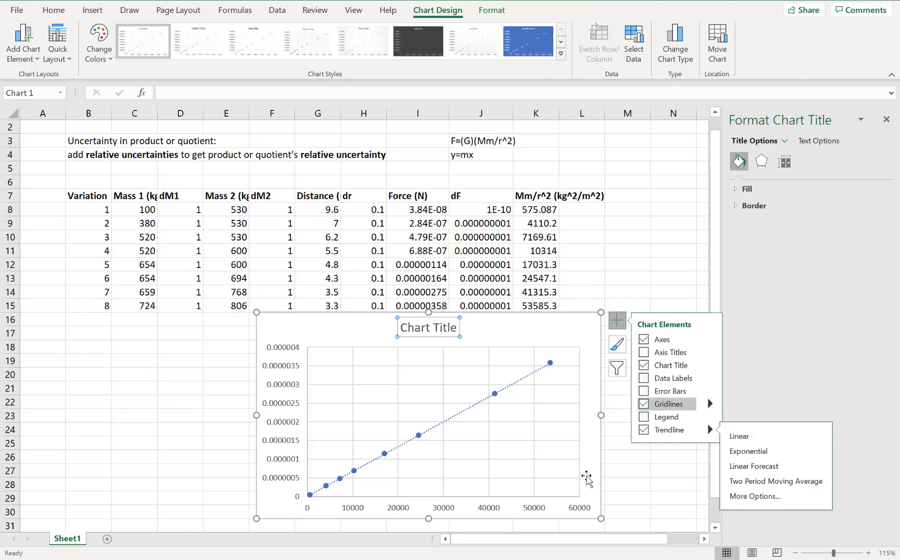
{"action": "left_click", "coordinate": [887, 119]}
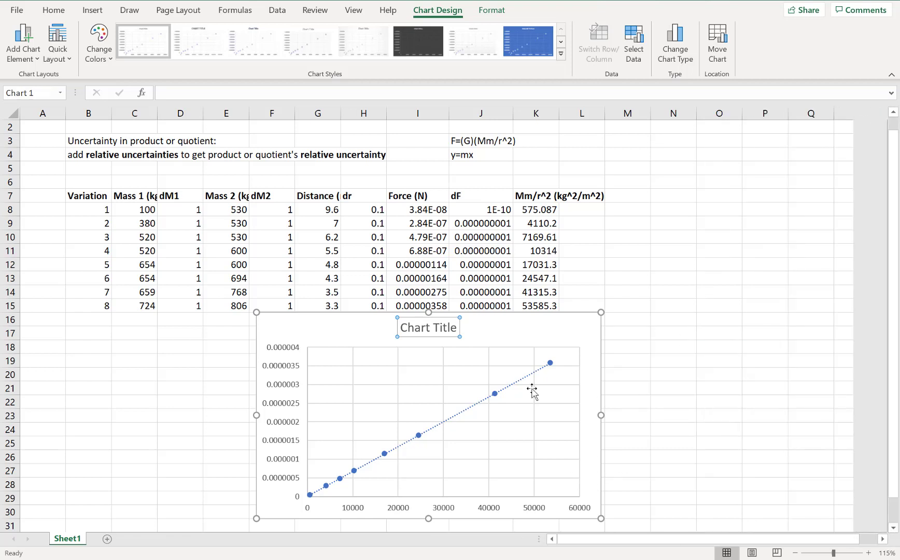
{"action": "right_click", "coordinate": [522, 385]}
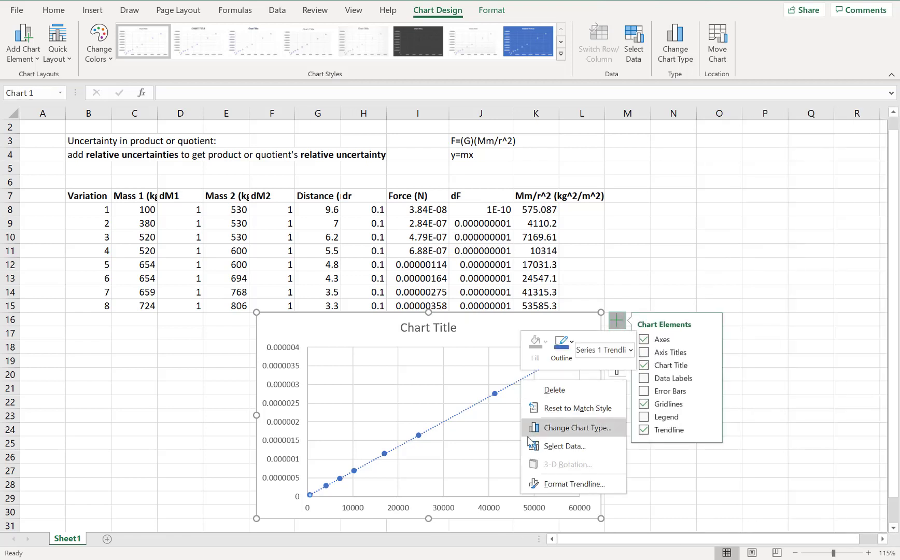
{"action": "left_click", "coordinate": [568, 484]}
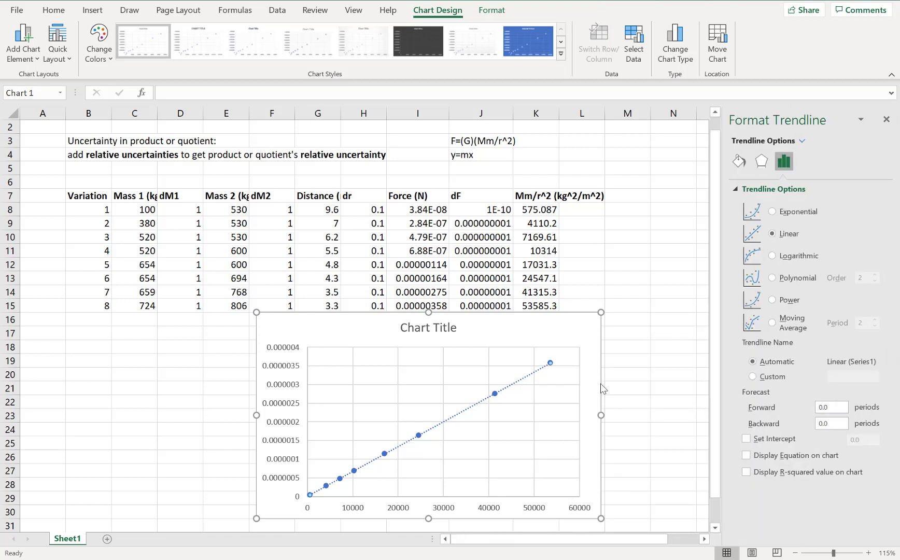
{"action": "left_click", "coordinate": [776, 462]}
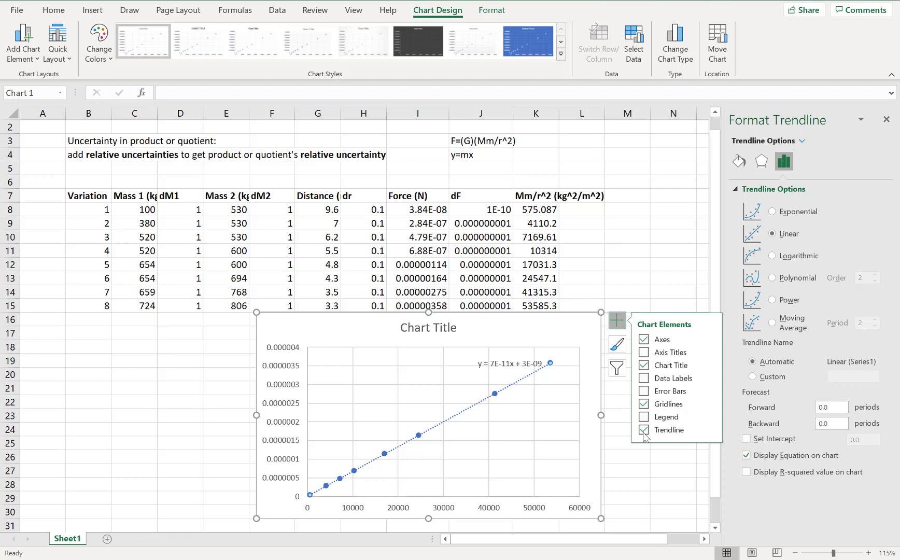
Step: Format the trendline equation's numbers as Scientific with 2 decimal places and move the label to the plot area's upper-left corner
{"action": "left_click_drag", "start_coordinate": [508, 366], "coordinate": [419, 361]}
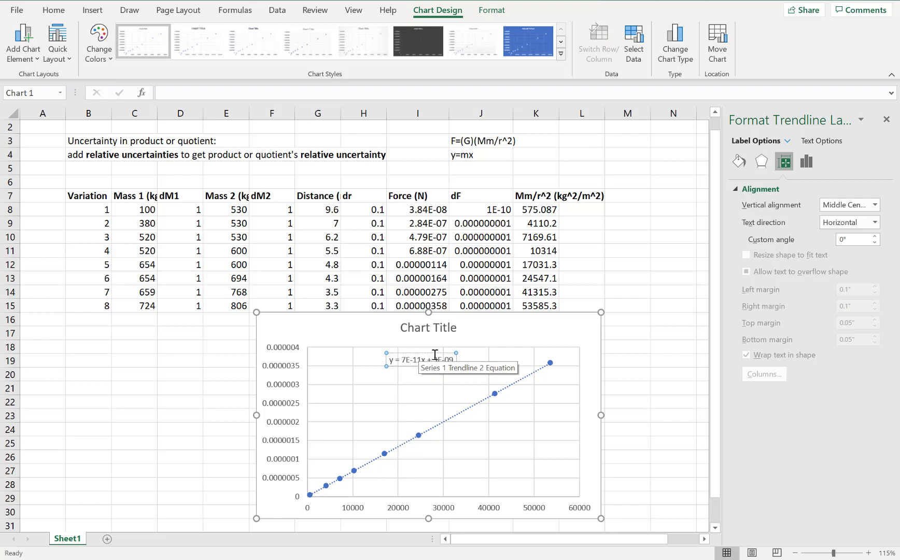
{"action": "key", "text": "Escape"}
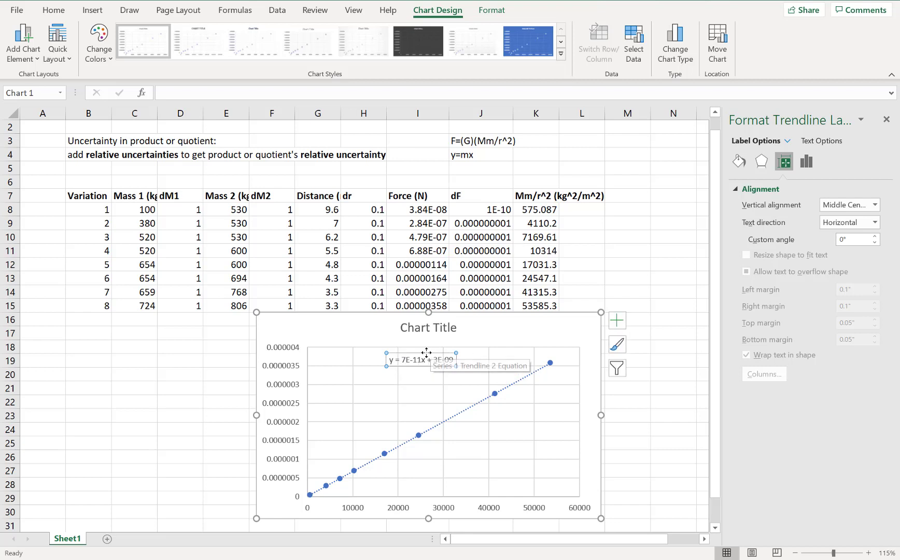
{"action": "right_click", "coordinate": [400, 357]}
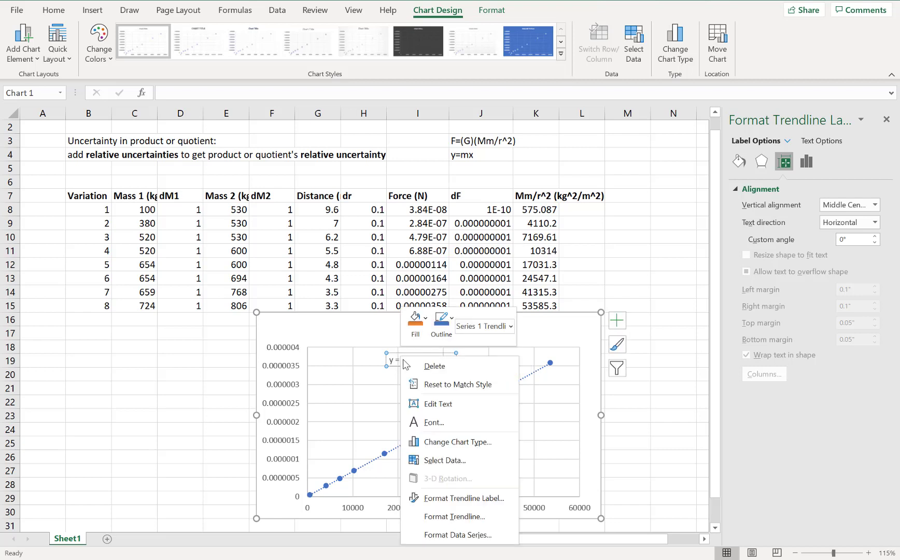
{"action": "left_click", "coordinate": [477, 499]}
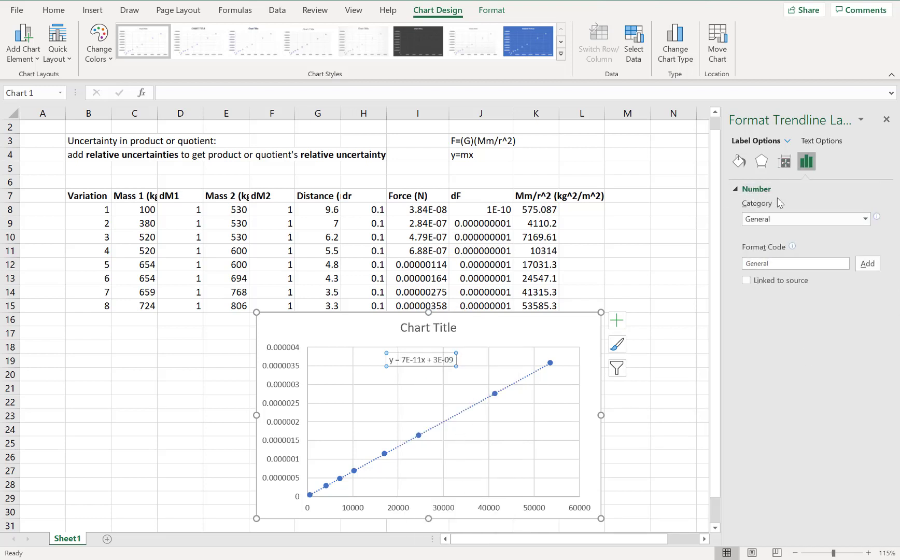
{"action": "left_click", "coordinate": [842, 219]}
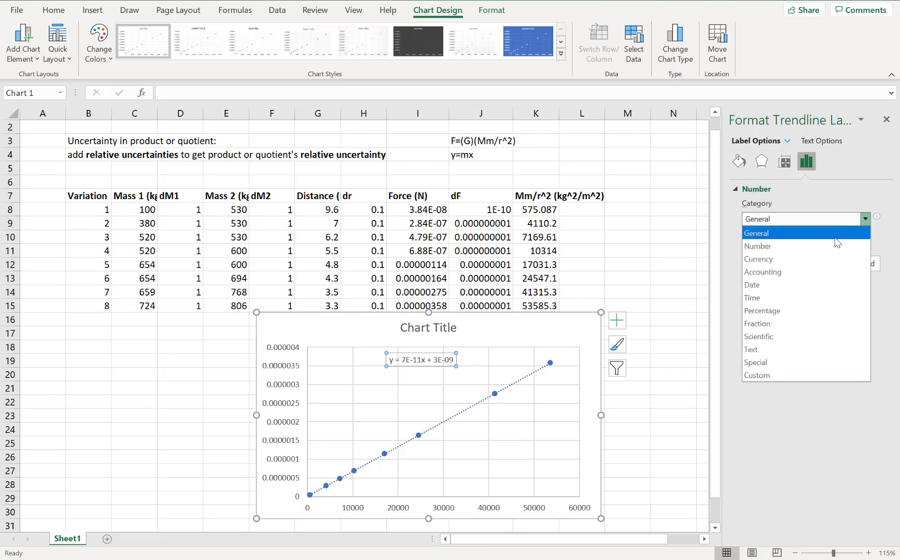
{"action": "left_click", "coordinate": [795, 336]}
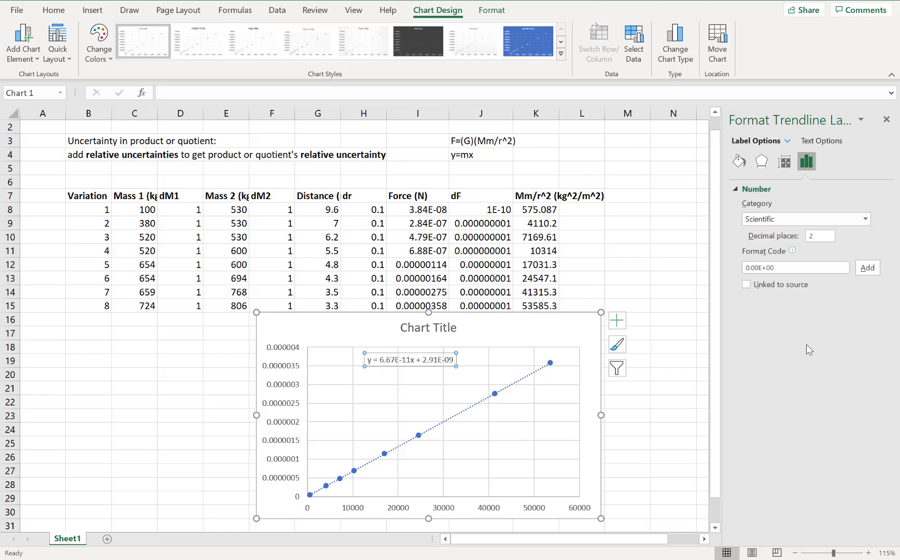
{"action": "left_click", "coordinate": [824, 238]}
{"action": "left_click", "coordinate": [277, 325]}
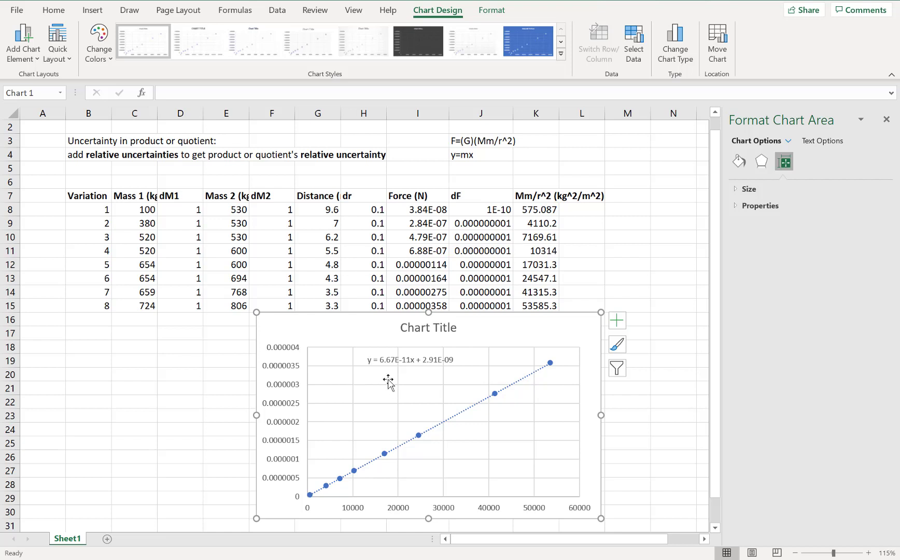
{"action": "left_click", "coordinate": [391, 356]}
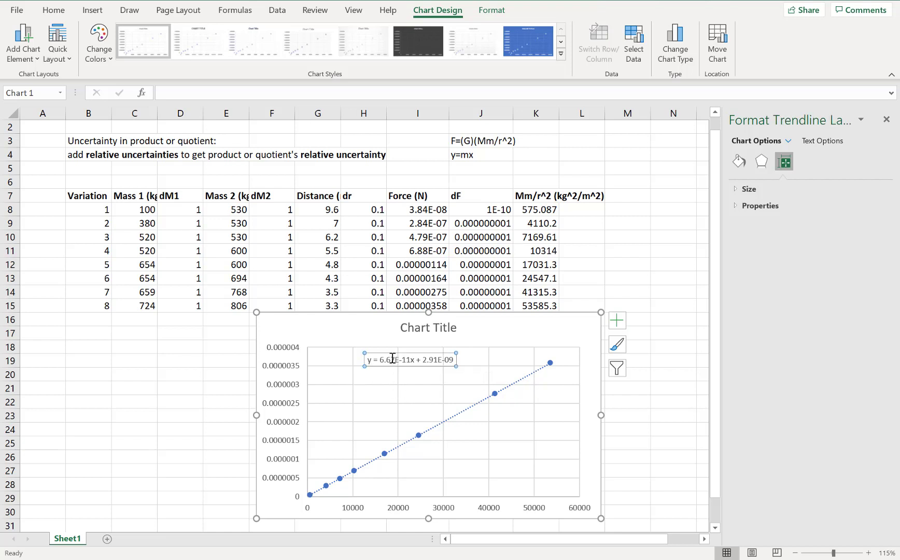
{"action": "left_click_drag", "start_coordinate": [391, 353], "coordinate": [339, 351]}
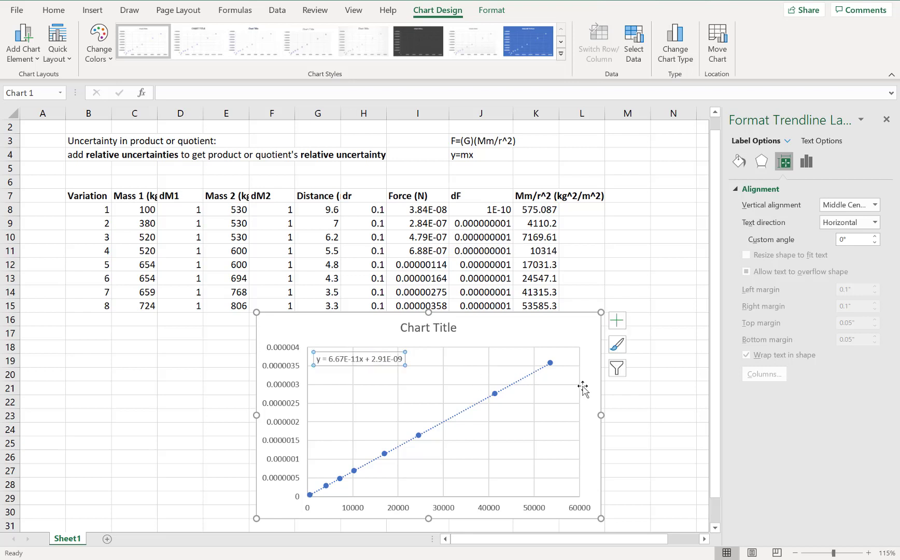
{"action": "left_click", "coordinate": [886, 123]}
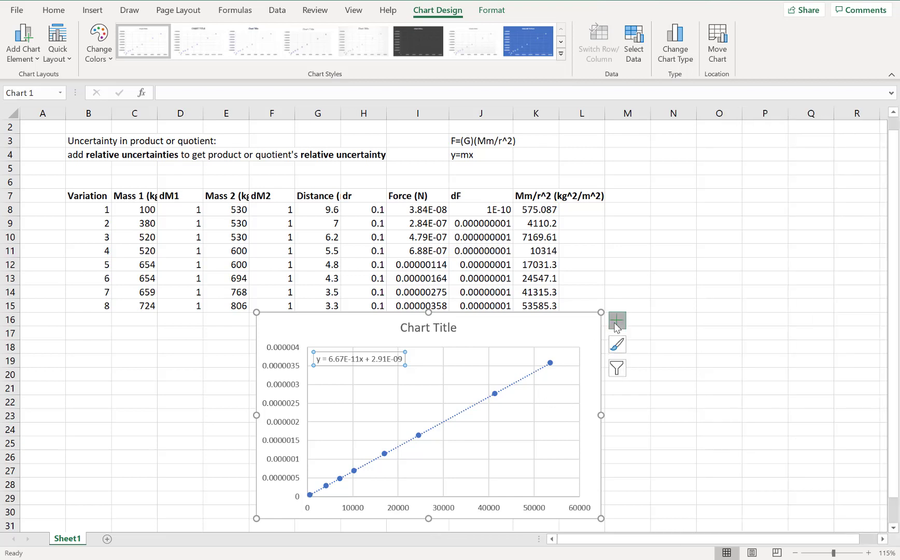
Step: Add axis titles to the chart and rename the vertical axis title "Force of Gravity"
{"action": "left_click", "coordinate": [617, 321]}
{"action": "left_click", "coordinate": [644, 353]}
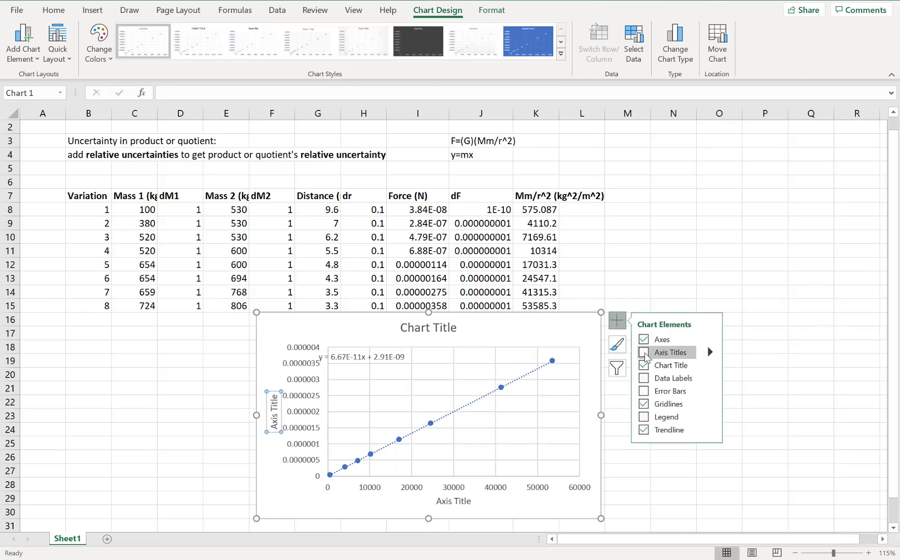
{"action": "left_click", "coordinate": [270, 417]}
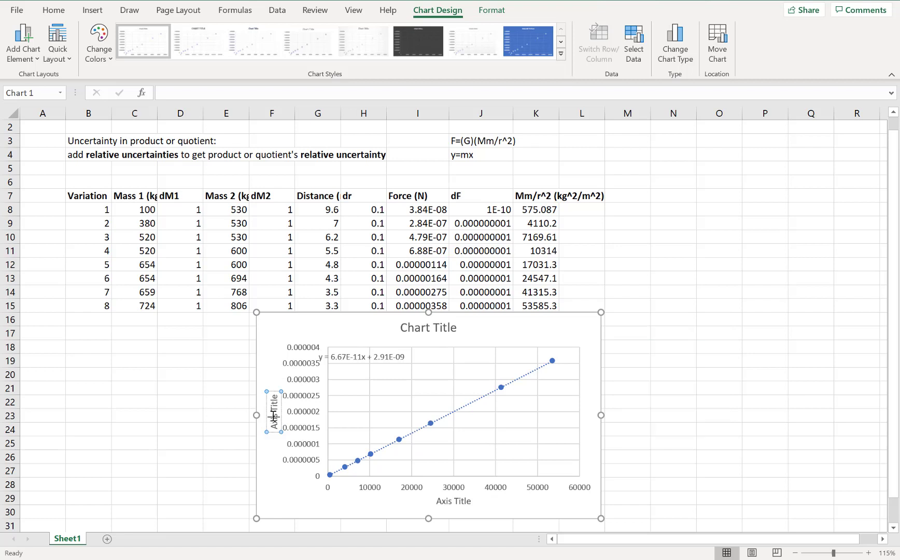
{"action": "left_click", "coordinate": [280, 409]}
{"action": "key", "text": "BackSpace"}
{"action": "key", "text": "BackSpace"}
{"action": "key", "text": "BackSpace"}
{"action": "key", "text": "BackSpace"}
{"action": "key", "text": "BackSpace"}
{"action": "key", "text": "BackSpace"}
{"action": "key", "text": "BackSpace"}
{"action": "key", "text": "BackSpace"}
{"action": "key", "text": "BackSpace"}
{"action": "type", "text": "Force"}
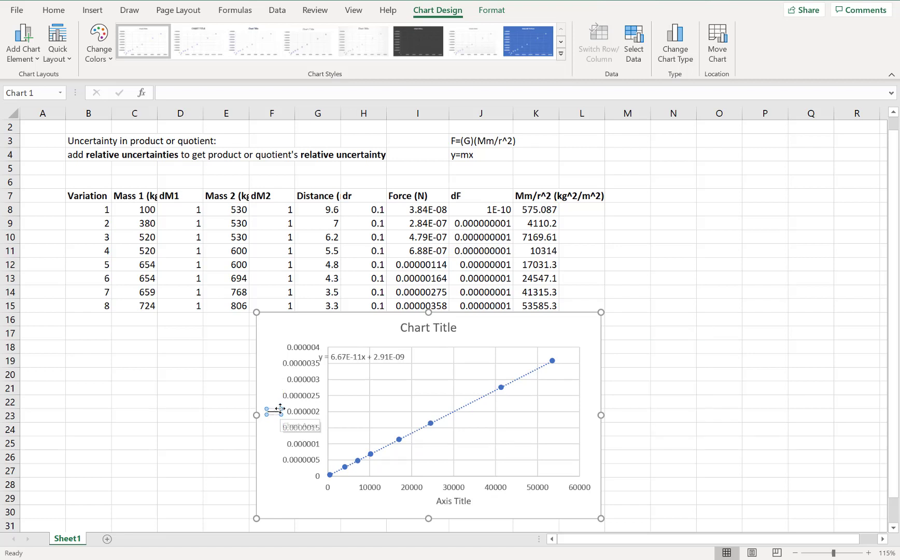
{"action": "type", "text": " of Gravity"}
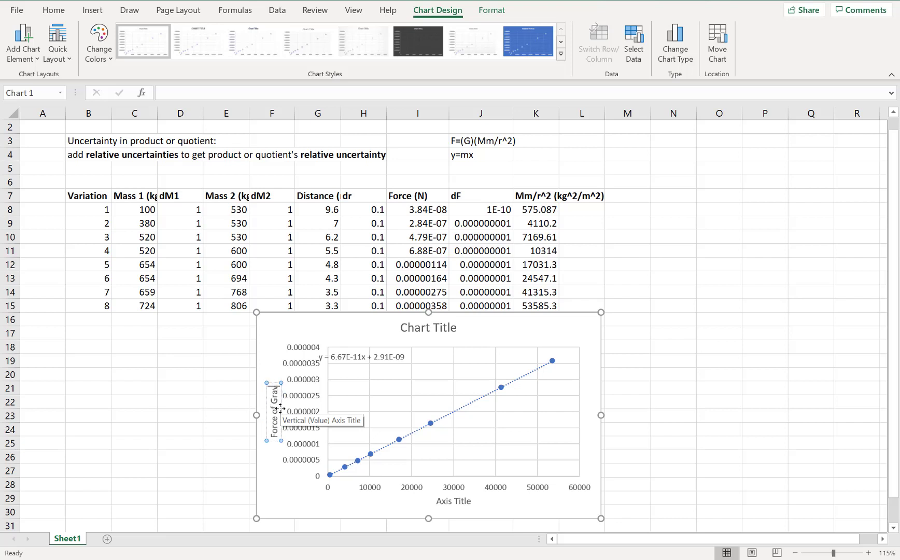
Step: Rename the horizontal axis title "Mm/(r^2)"
{"action": "left_click", "coordinate": [450, 501]}
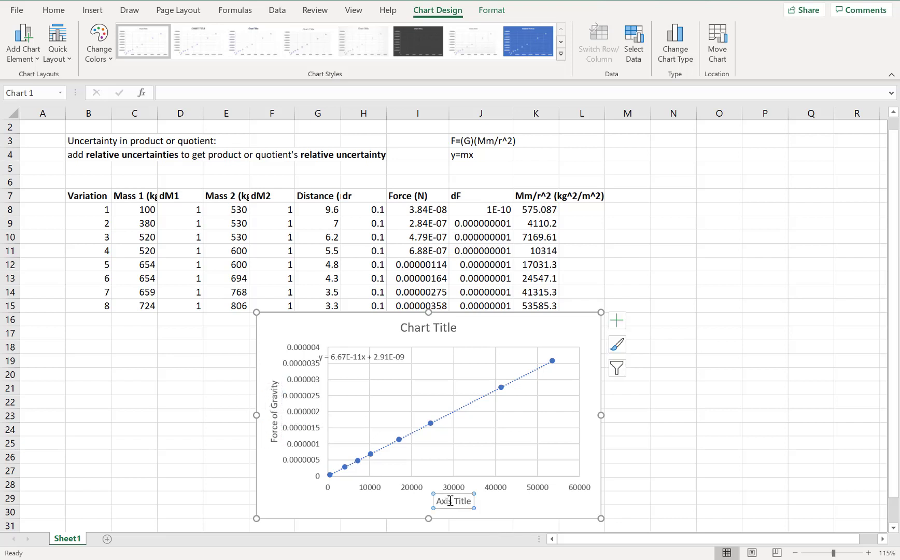
{"action": "triple_click", "coordinate": [463, 500]}
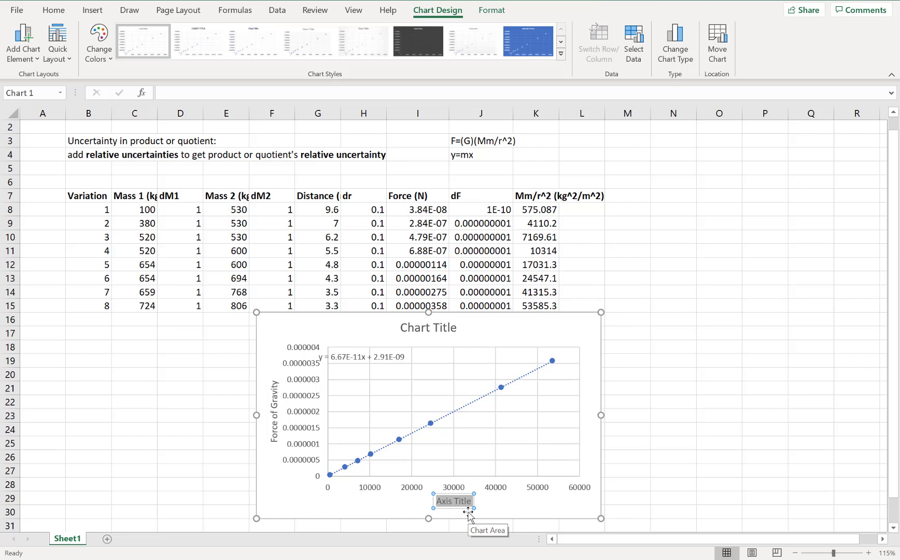
{"action": "type", "text": "M"}
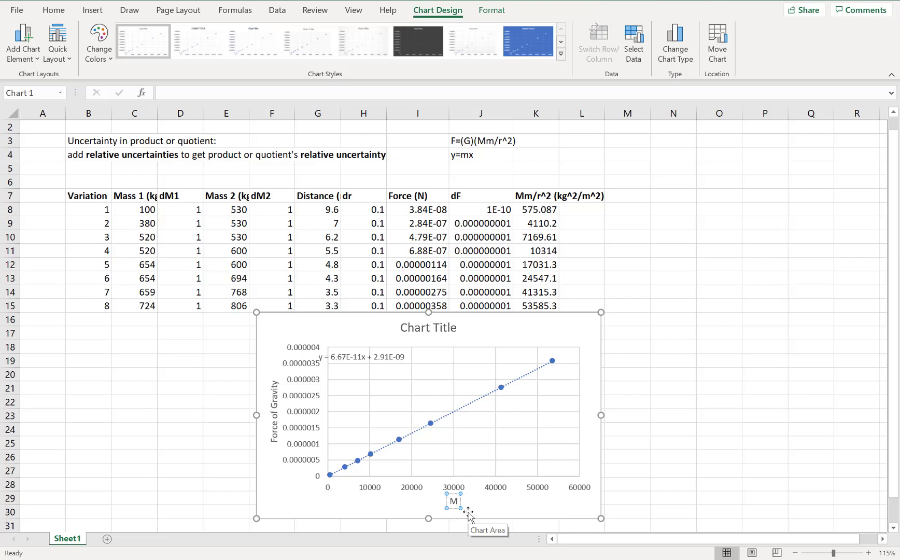
{"action": "type", "text": "m/(r^2)"}
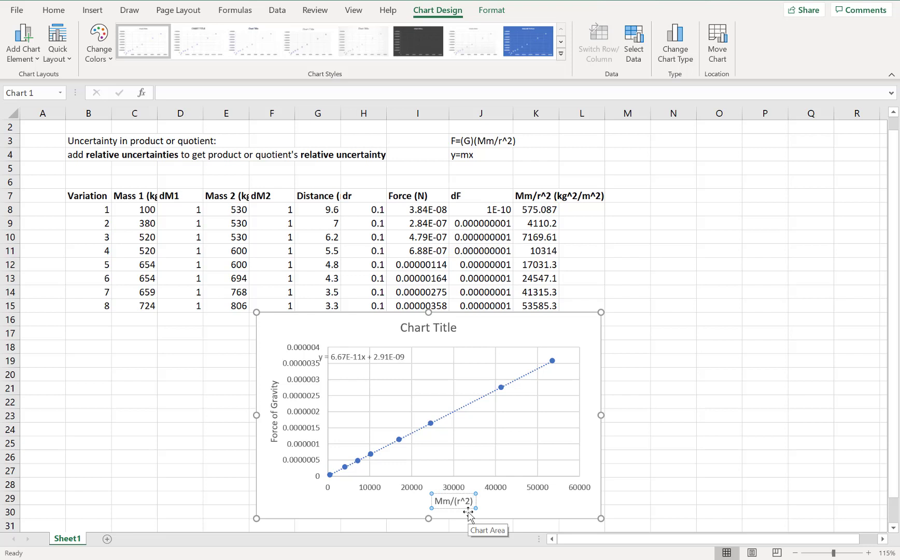
{"action": "left_click", "coordinate": [513, 511]}
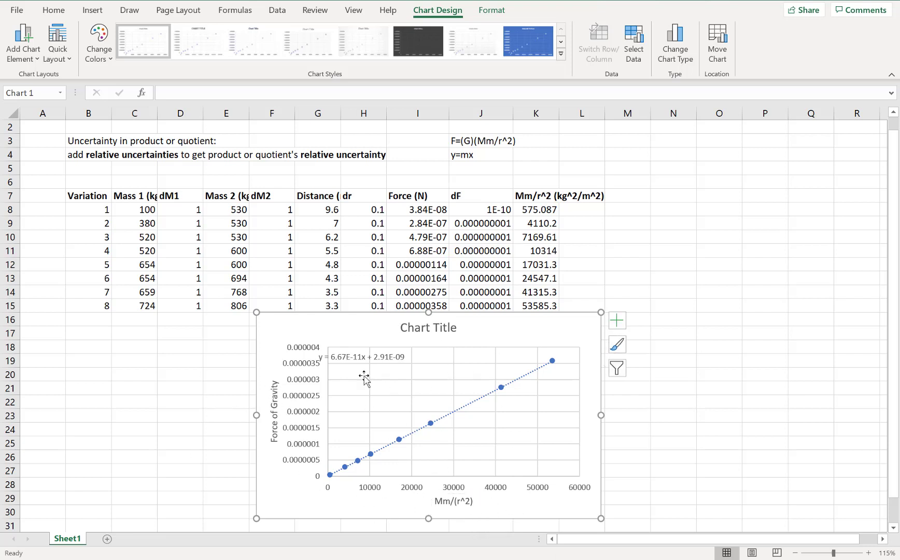
Step: Move the trendline equation to the clear space above the middle of the trendline and select the dF values in column J
{"action": "left_click_drag", "start_coordinate": [347, 356], "coordinate": [435, 365]}
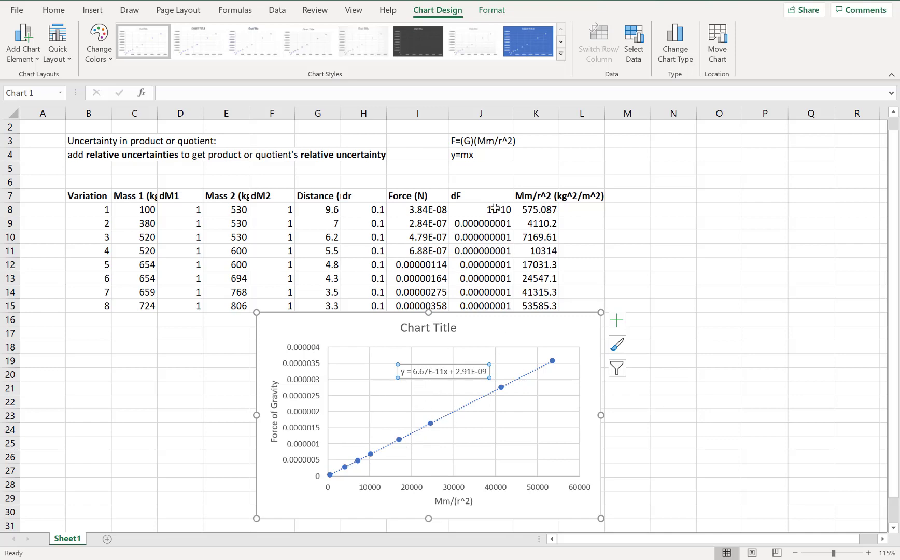
{"action": "left_click_drag", "start_coordinate": [495, 211], "coordinate": [493, 311]}
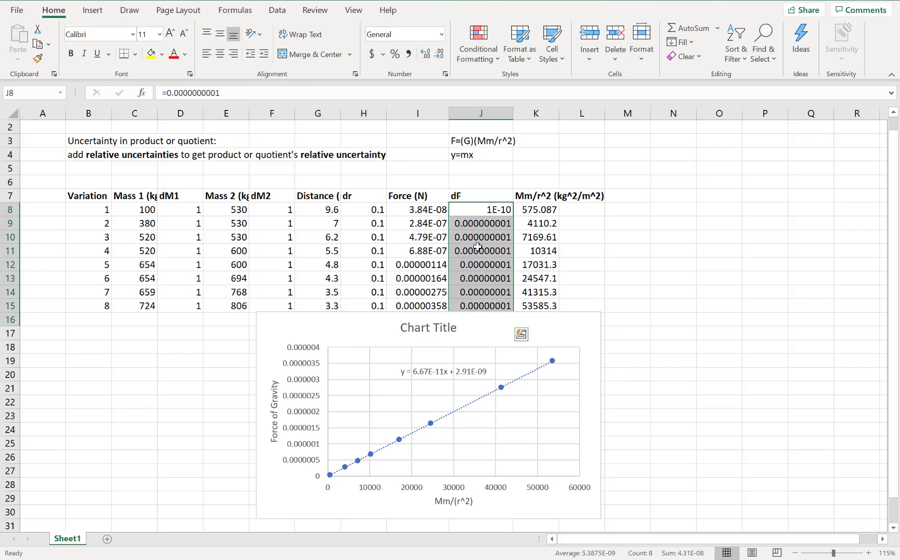
Step: Add error bars to the gravitational force scatter chart
{"action": "left_click", "coordinate": [402, 444]}
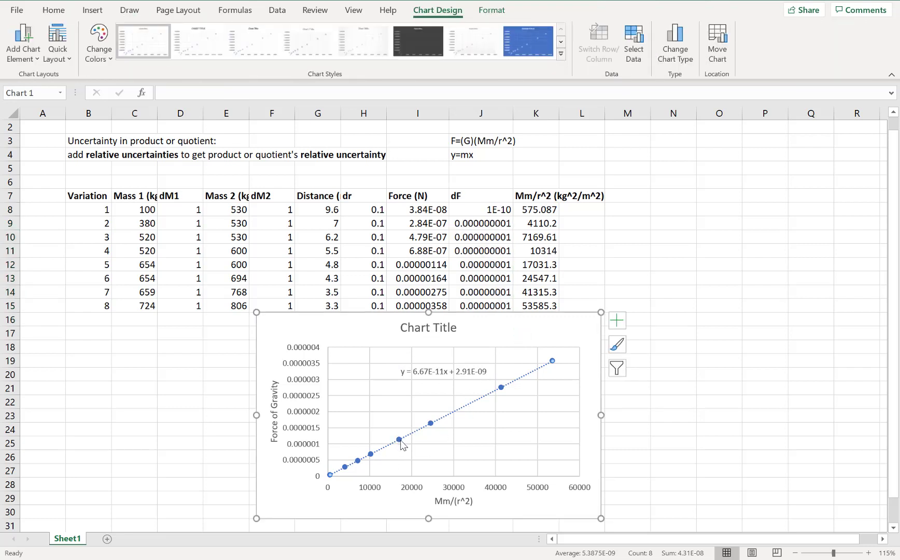
{"action": "right_click", "coordinate": [399, 444]}
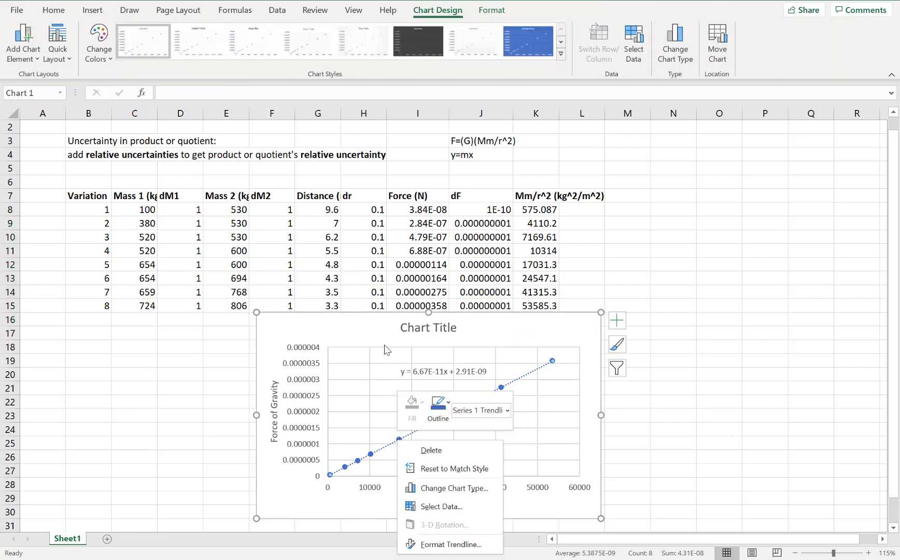
{"action": "left_click", "coordinate": [617, 321]}
{"action": "left_click", "coordinate": [617, 320]}
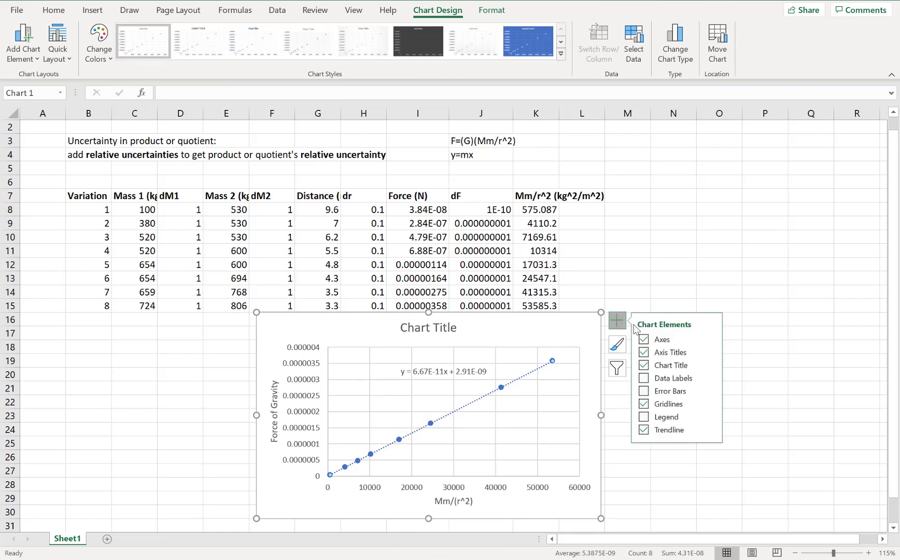
{"action": "left_click", "coordinate": [644, 392]}
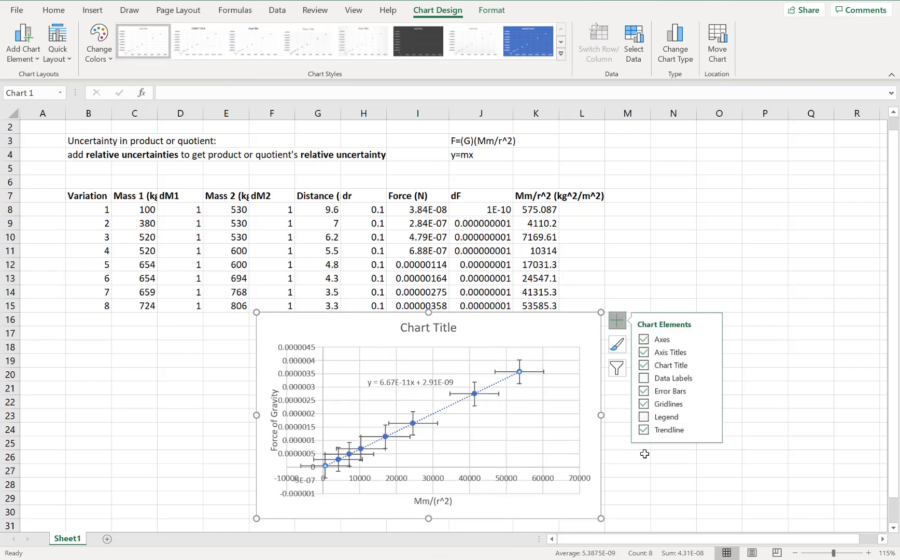
{"action": "left_click", "coordinate": [552, 449]}
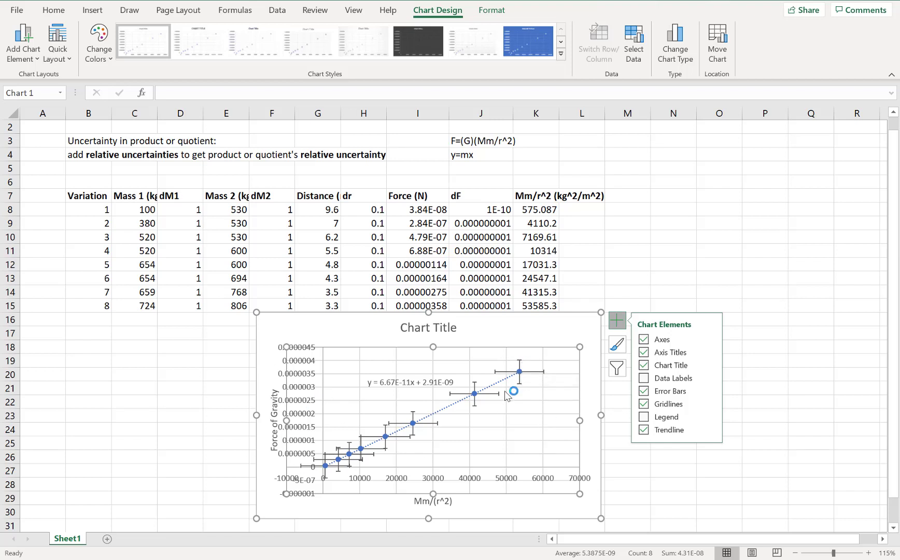
{"action": "left_click", "coordinate": [520, 363]}
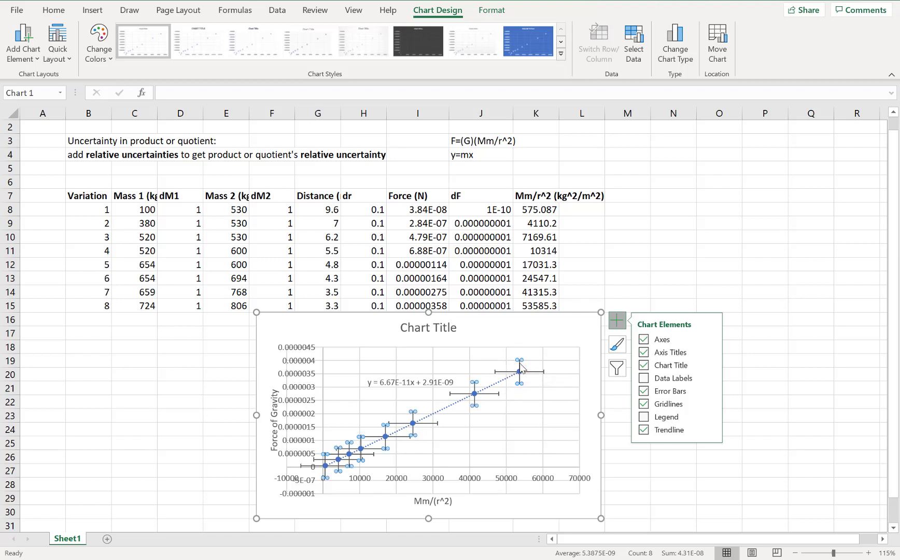
{"action": "right_click", "coordinate": [520, 366]}
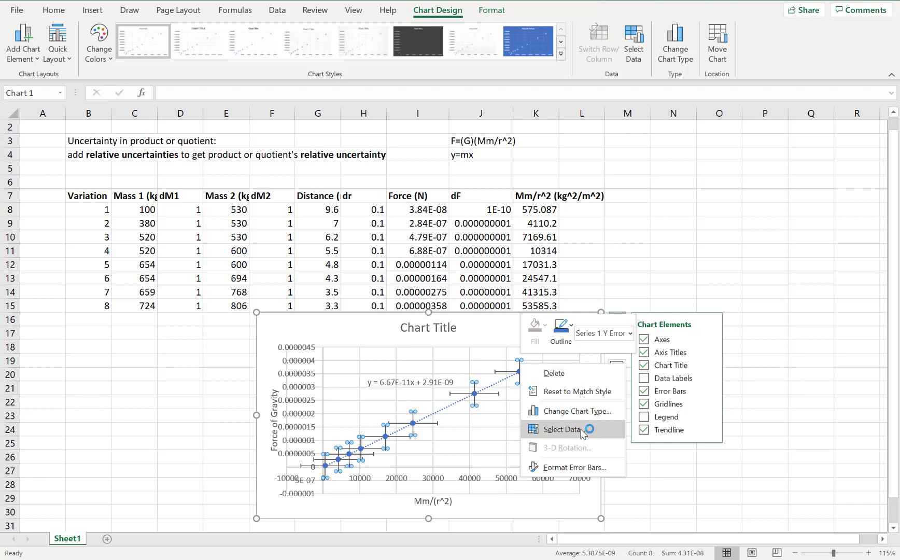
{"action": "left_click", "coordinate": [562, 429]}
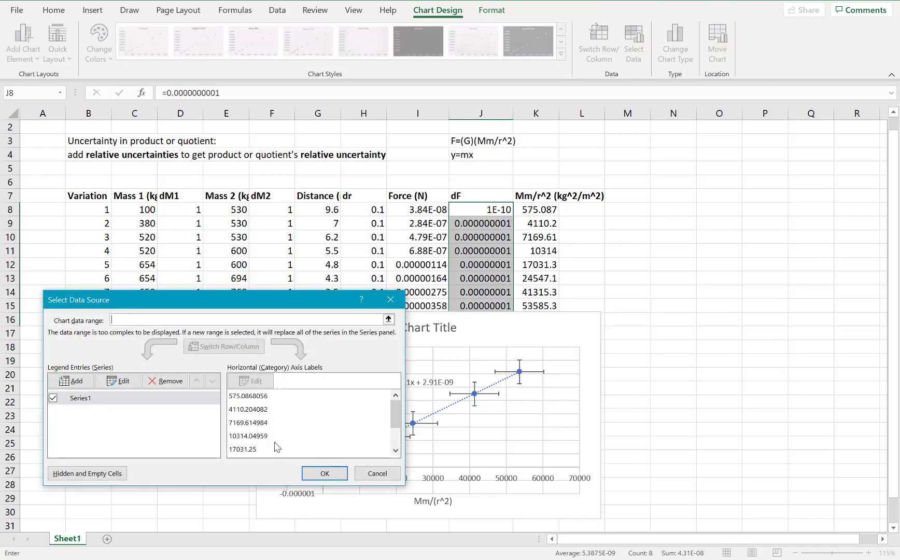
{"action": "left_click", "coordinate": [377, 473]}
{"action": "left_click", "coordinate": [617, 316]}
Step: Set the vertical error bars to a custom amount, with the dF values in J8:J15 as the positive error values
{"action": "right_click", "coordinate": [521, 369]}
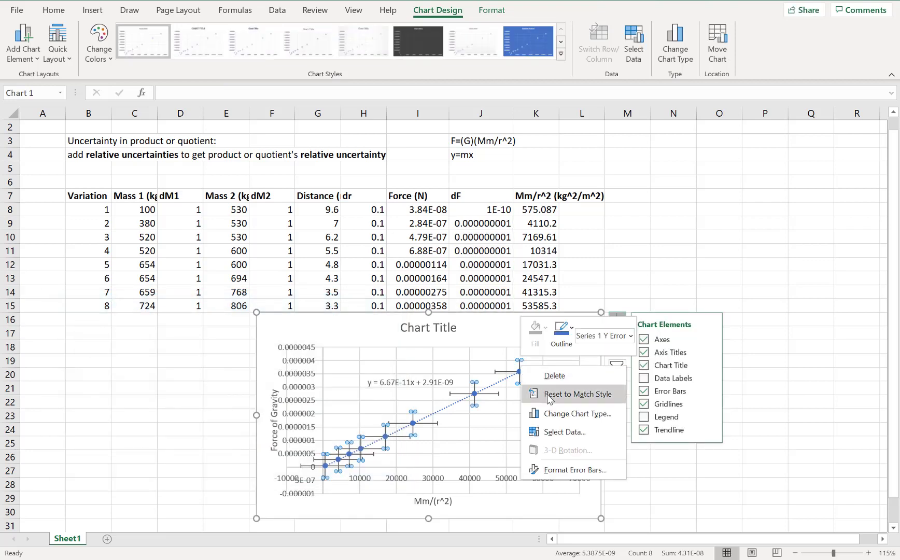
{"action": "left_click", "coordinate": [565, 470]}
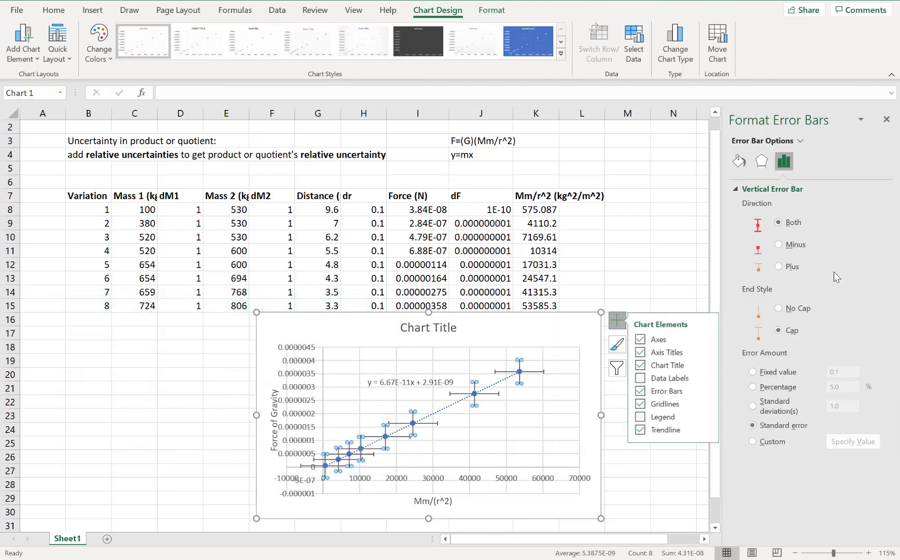
{"action": "left_click", "coordinate": [753, 442]}
{"action": "left_click", "coordinate": [844, 443]}
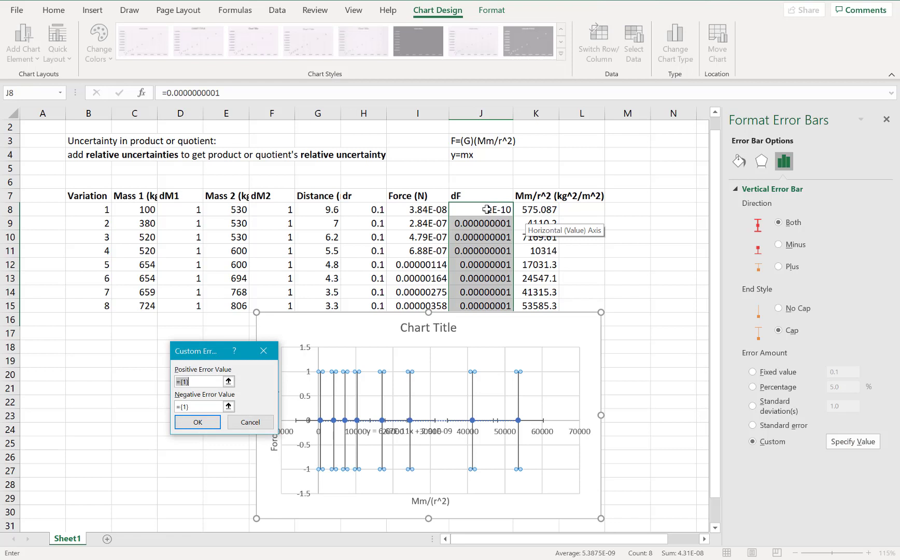
{"action": "left_click_drag", "start_coordinate": [487, 209], "coordinate": [493, 306]}
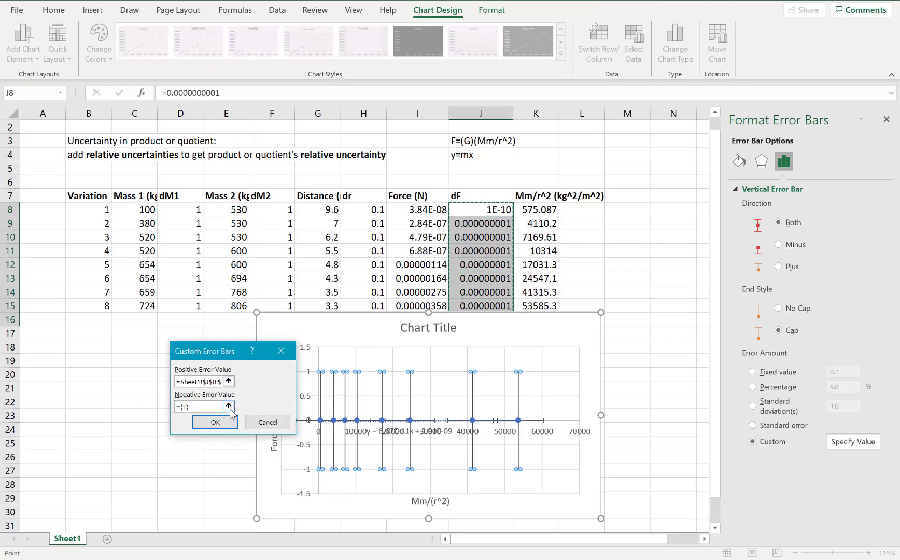
Step: Use the dF values in J8:J15 as the negative values of the custom vertical error bars and close the error bar formatting
{"action": "left_click", "coordinate": [228, 407]}
{"action": "left_click_drag", "start_coordinate": [492, 209], "coordinate": [487, 308]}
{"action": "left_click", "coordinate": [285, 371]}
{"action": "left_click", "coordinate": [222, 423]}
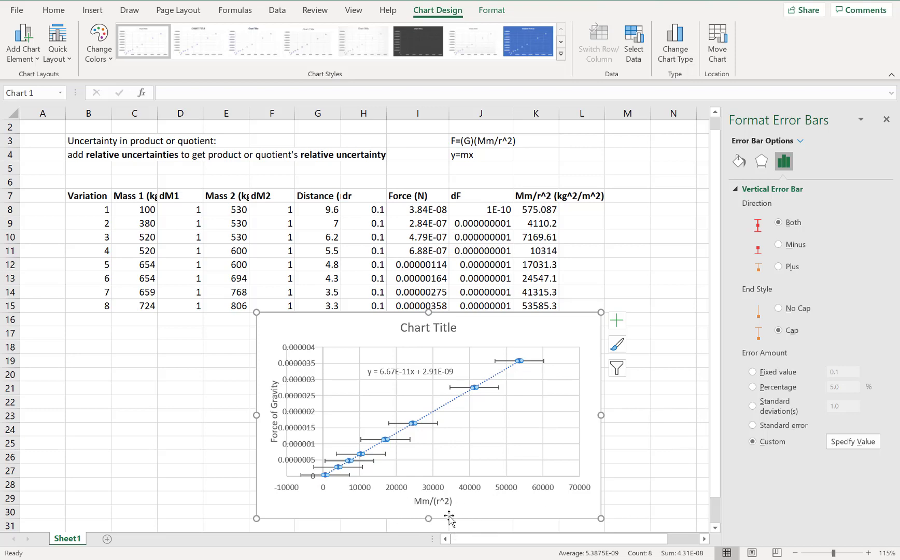
{"action": "left_click", "coordinate": [677, 358]}
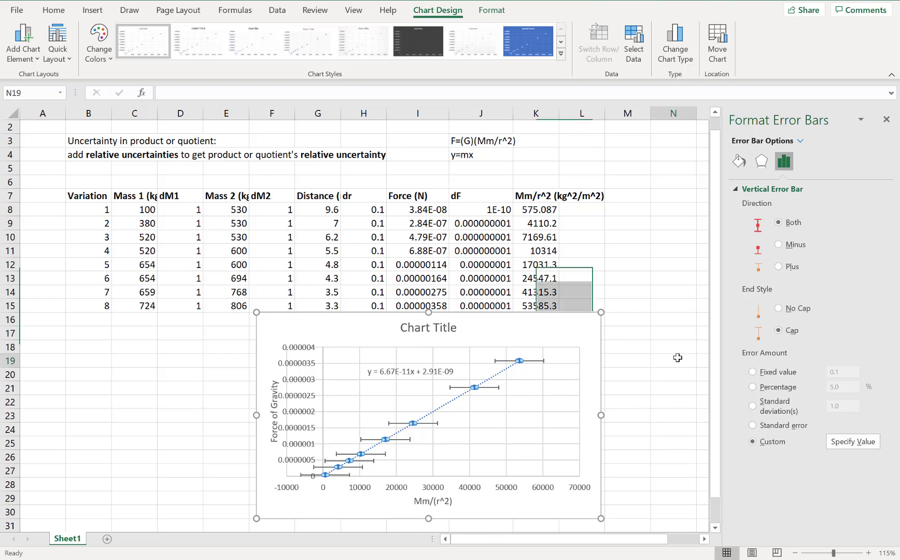
{"action": "left_click", "coordinate": [887, 120]}
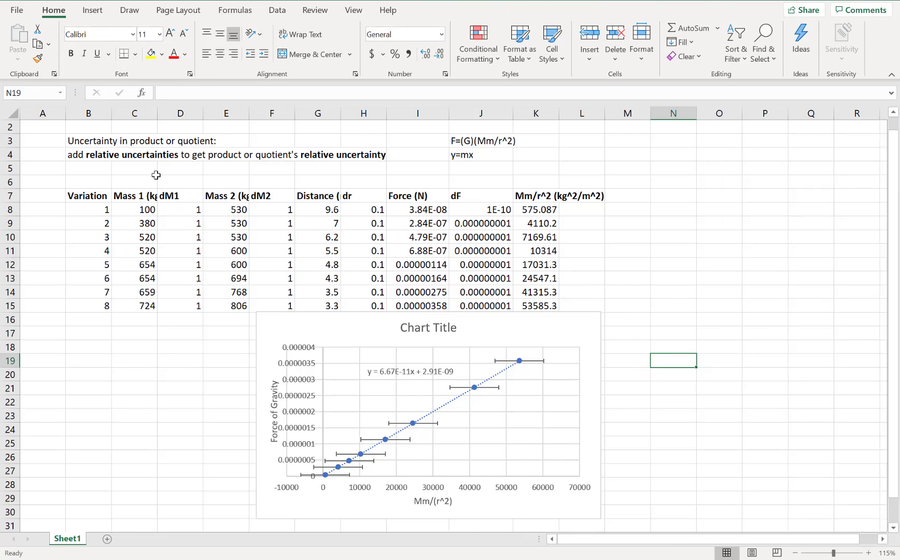
{"action": "left_click_drag", "start_coordinate": [84, 143], "coordinate": [227, 142]}
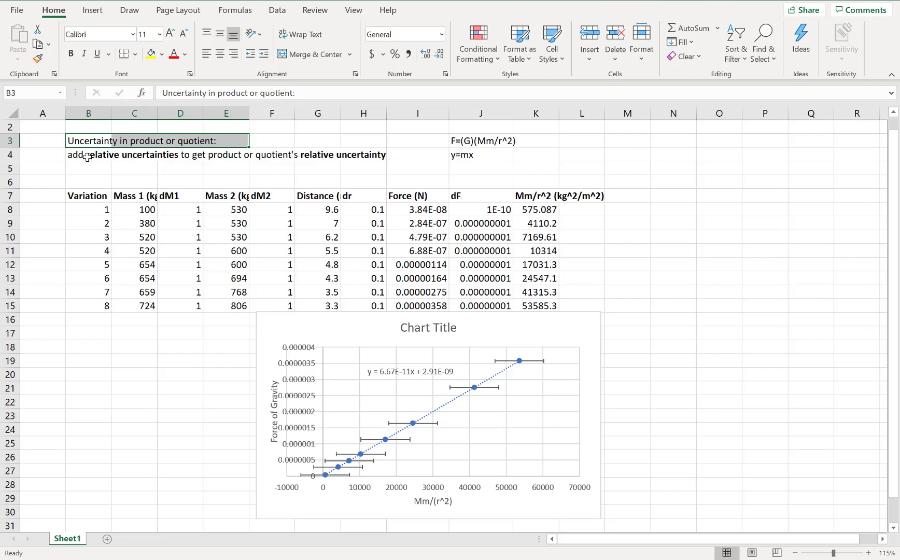
{"action": "left_click_drag", "start_coordinate": [87, 157], "coordinate": [379, 151]}
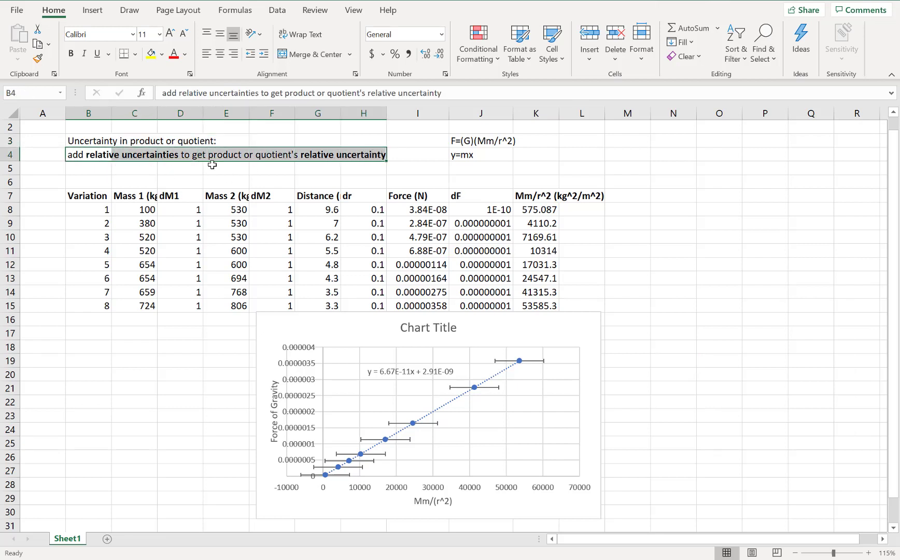
{"action": "left_click", "coordinate": [228, 168]}
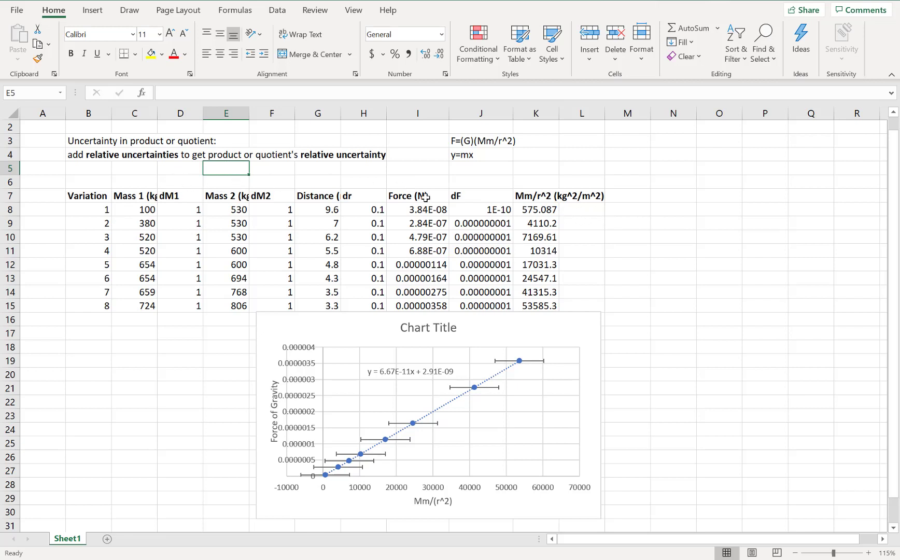
{"action": "left_click", "coordinate": [543, 209]}
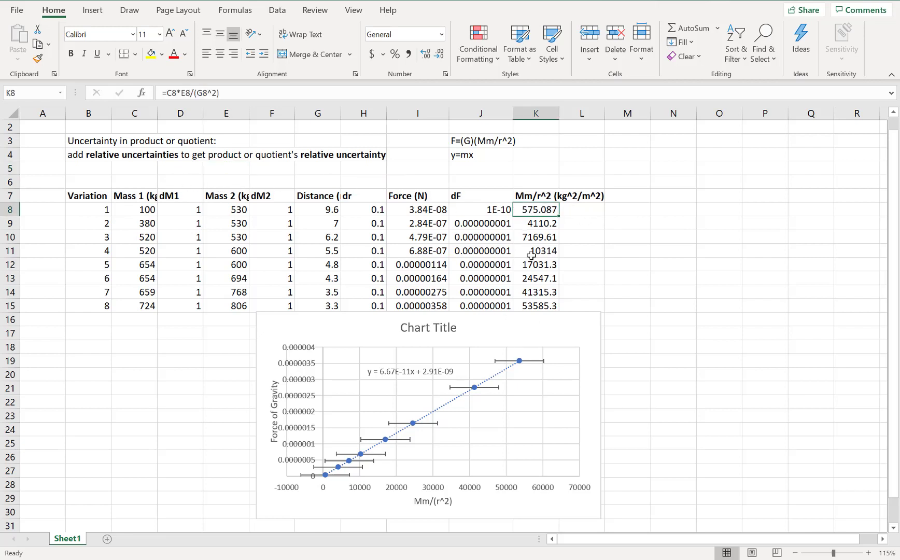
Step: Enter the column heading "Rel. Unc (Mm/r^2)" in cell L7
{"action": "left_click", "coordinate": [582, 209]}
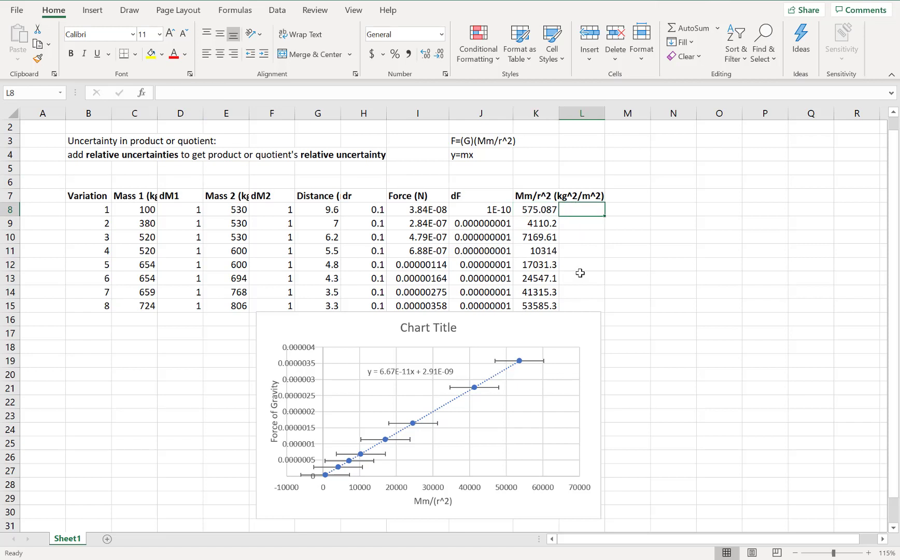
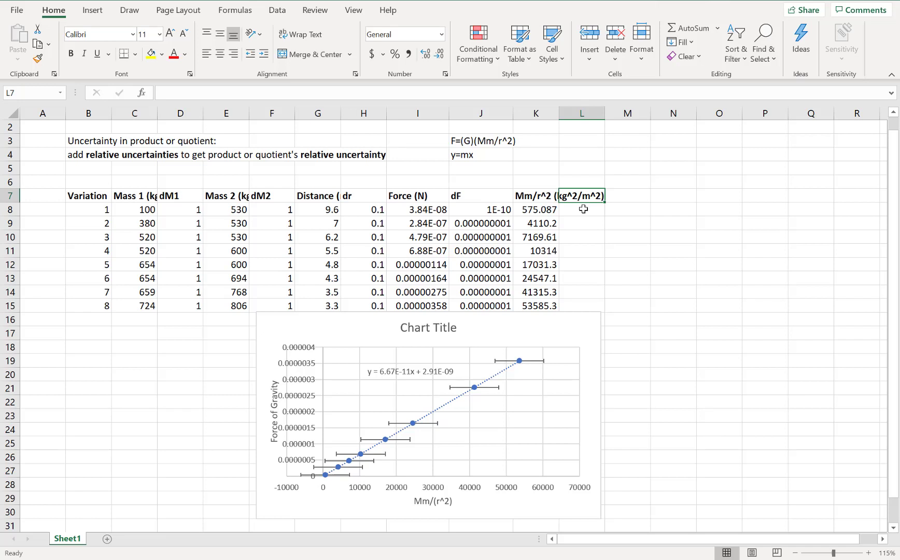
{"action": "type", "text": "Rel. U"}
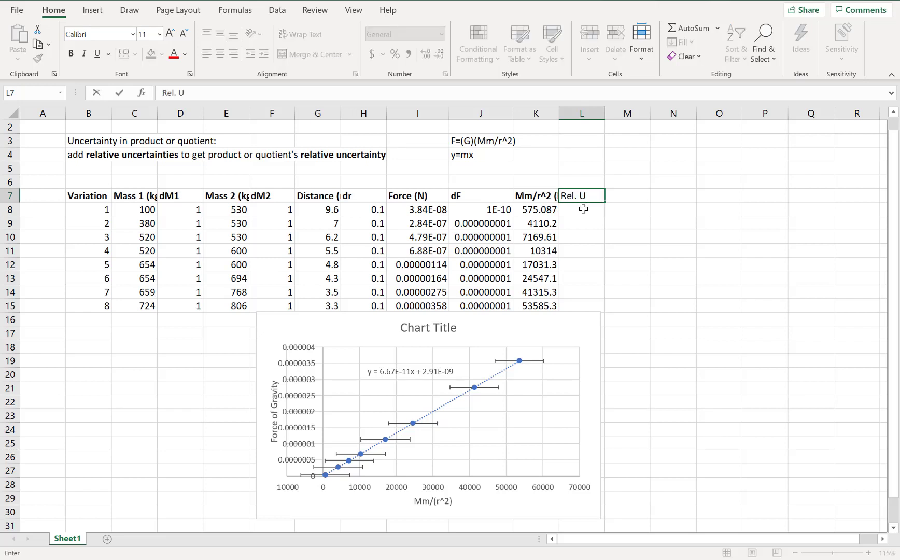
{"action": "type", "text": "nc (M"}
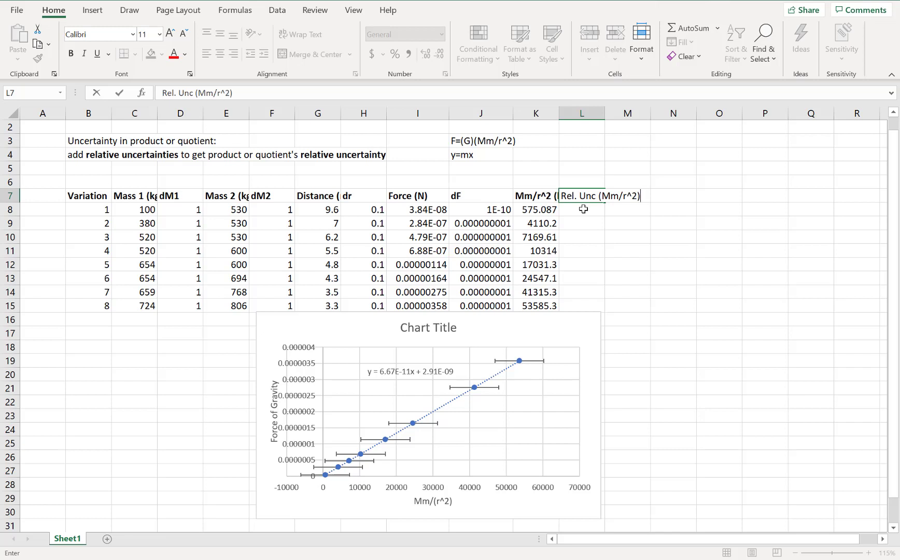
{"action": "key", "text": "Return"}
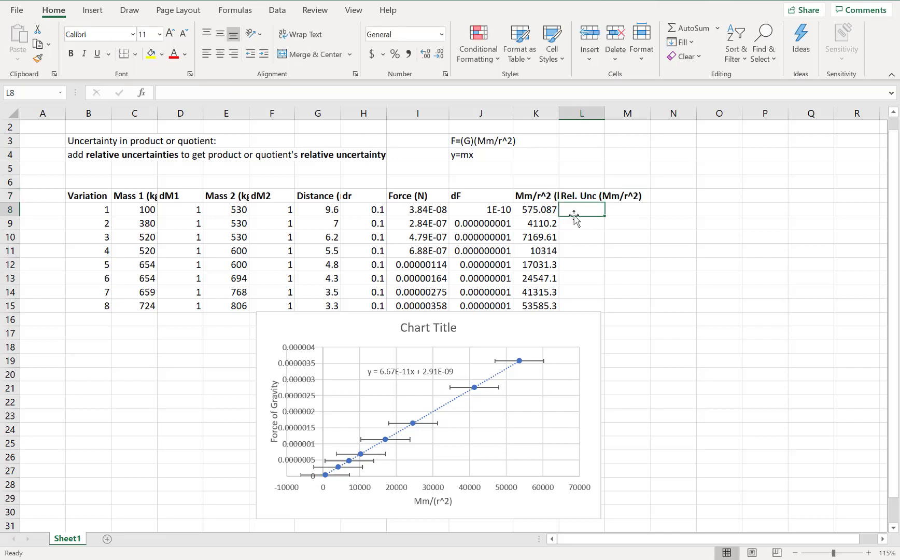
Step: Start a formula in L8 that adds the relative uncertainties of the two masses, =D8/C8+F8/E8
{"action": "type", "text": "="}
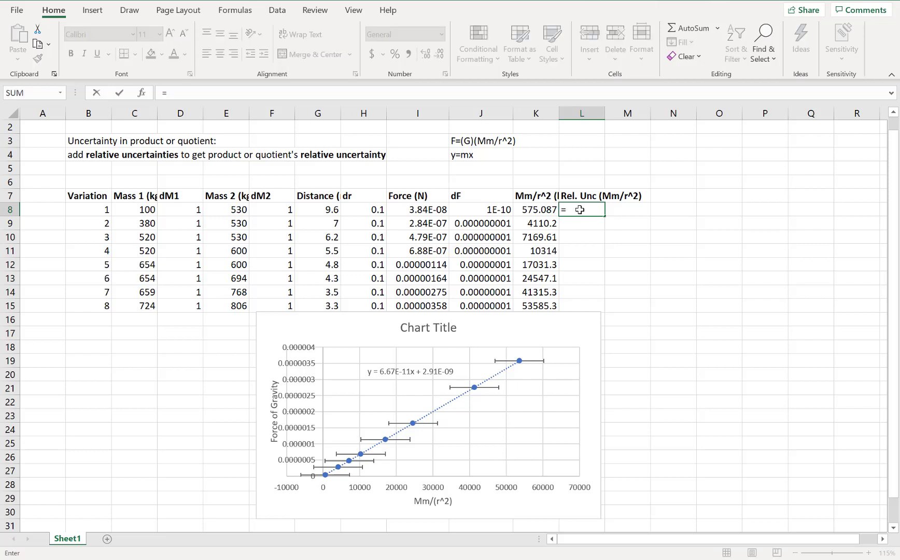
{"action": "left_click", "coordinate": [529, 198]}
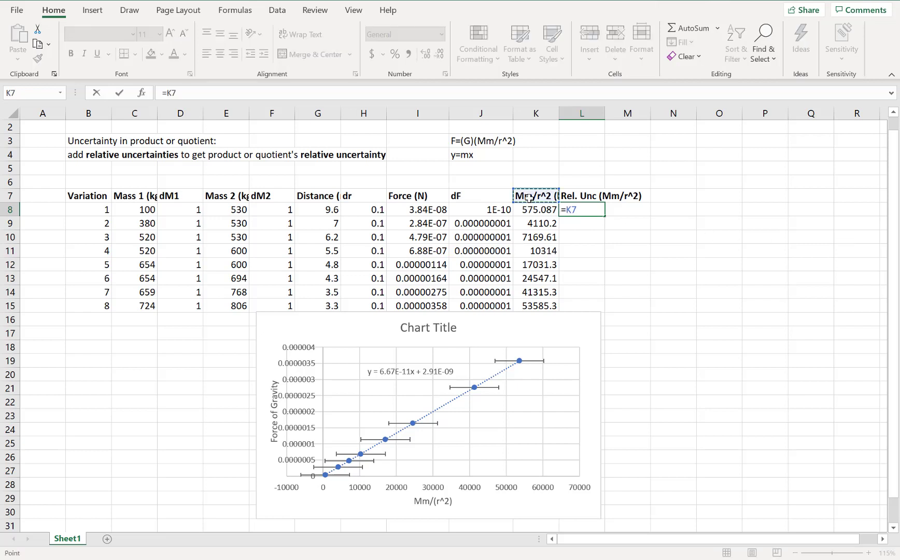
{"action": "key", "text": "BackSpace"}
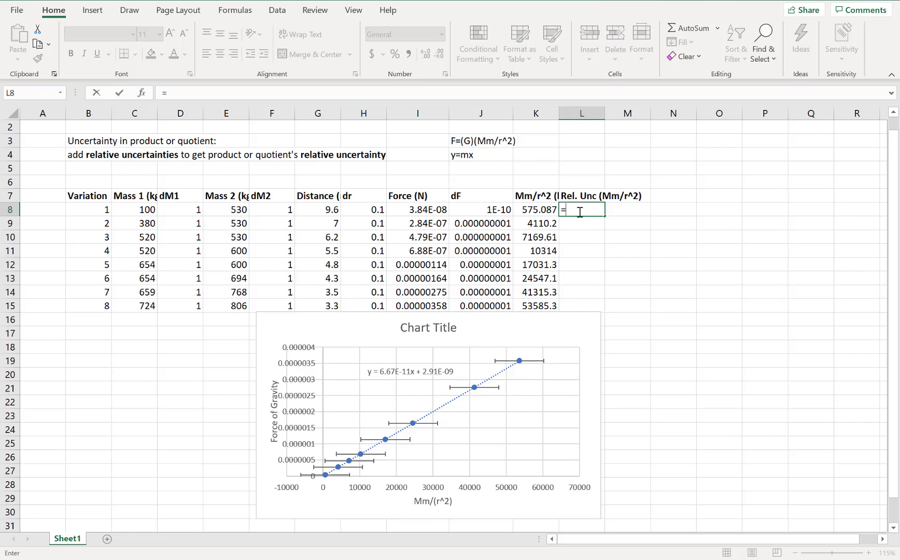
{"action": "left_click", "coordinate": [184, 209]}
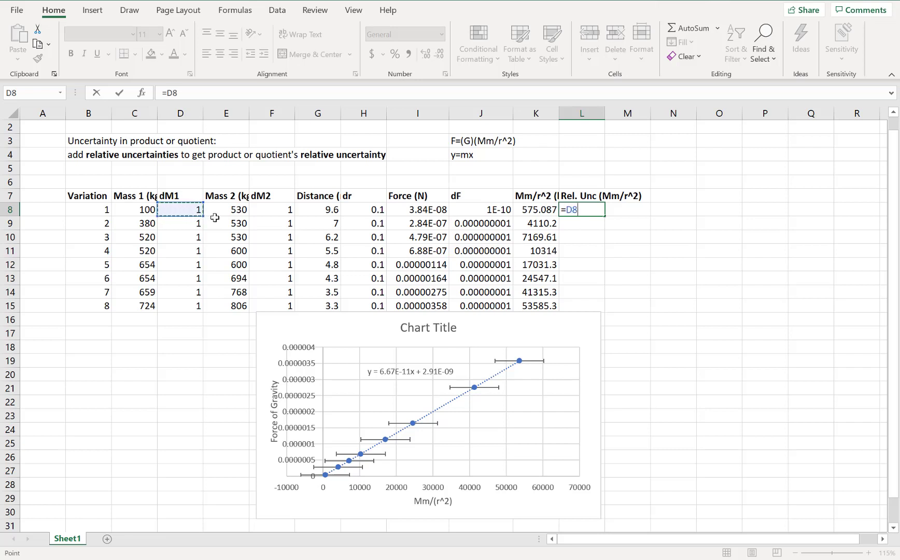
{"action": "type", "text": "/"}
{"action": "left_click", "coordinate": [146, 209]}
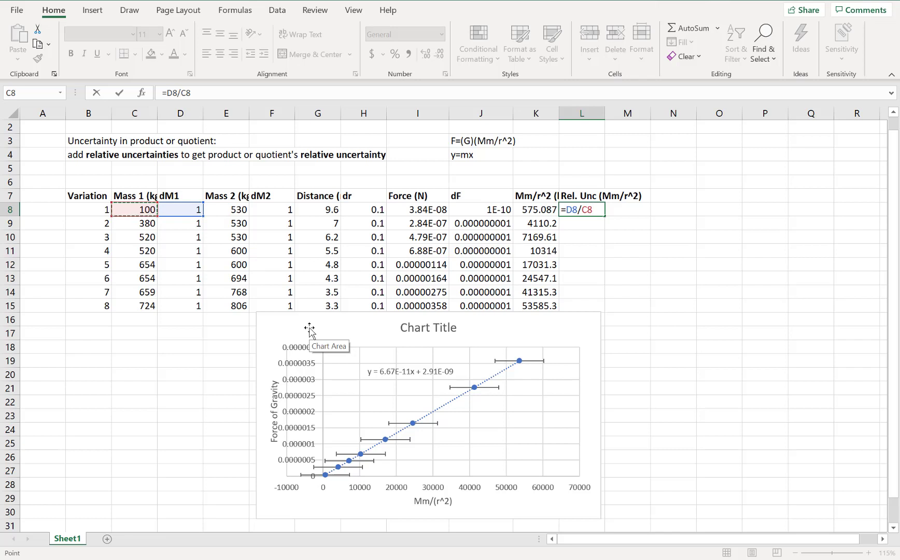
{"action": "type", "text": "+"}
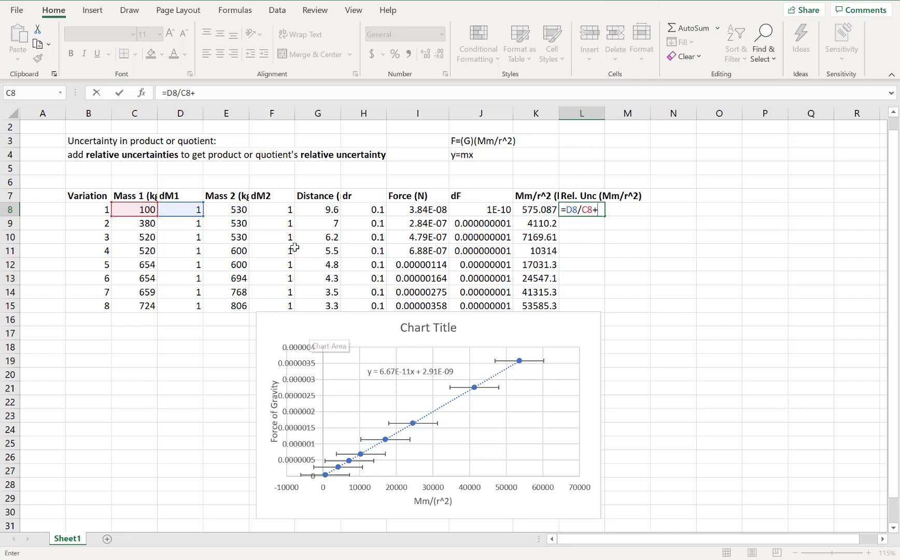
{"action": "left_click", "coordinate": [288, 215]}
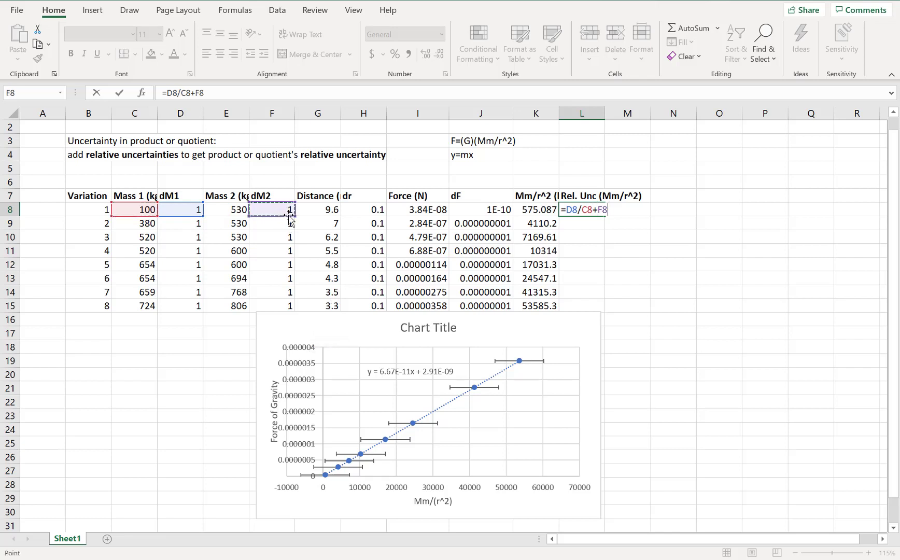
{"action": "type", "text": "/"}
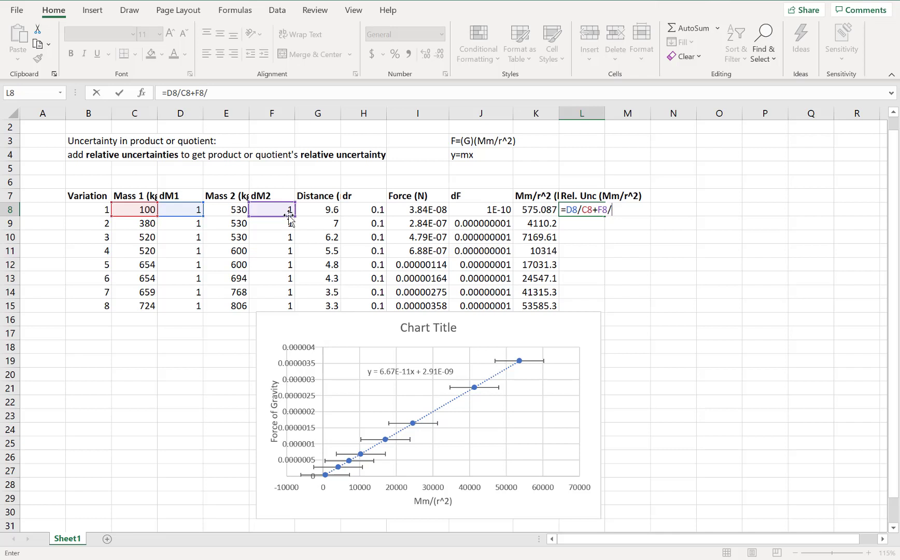
{"action": "left_click", "coordinate": [231, 211]}
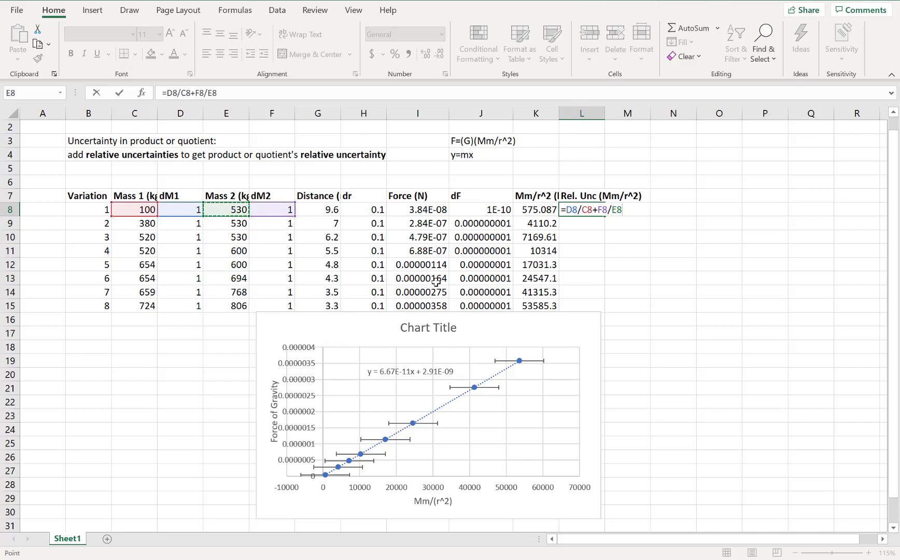
Step: Complete the L8 formula by adding the distance's relative uncertainty twice, giving =D8/C8+F8/E8+H8/G8+H8/G8
{"action": "type", "text": "+"}
{"action": "left_click", "coordinate": [377, 211]}
{"action": "type", "text": "/"}
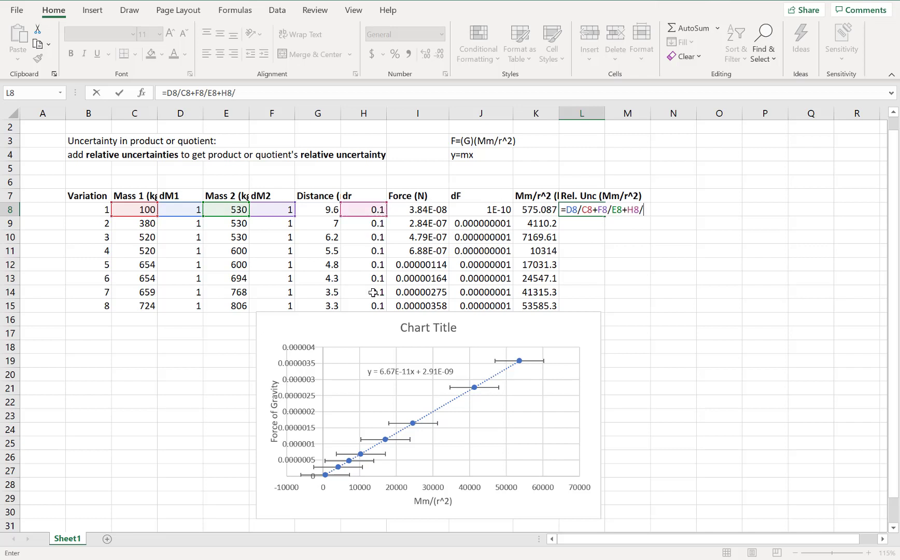
{"action": "left_click", "coordinate": [311, 211]}
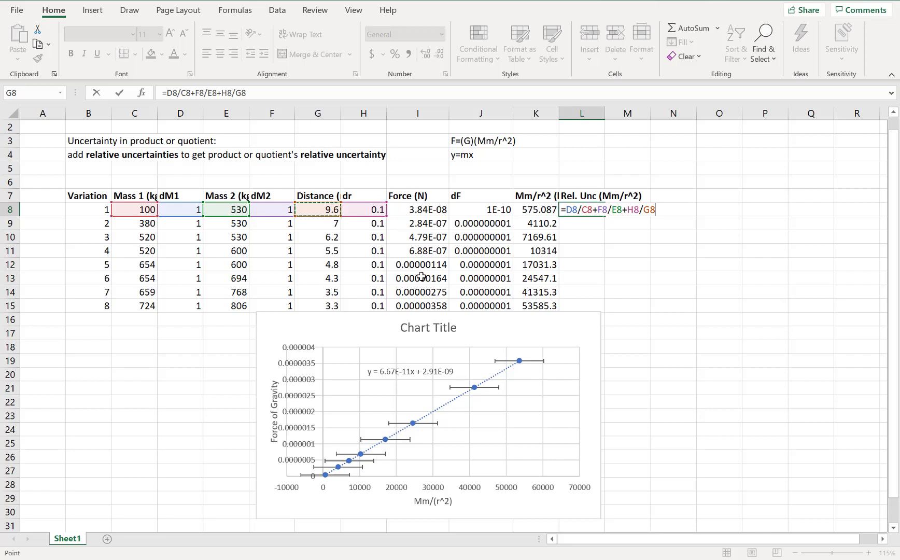
{"action": "type", "text": "+"}
{"action": "left_click", "coordinate": [368, 210]}
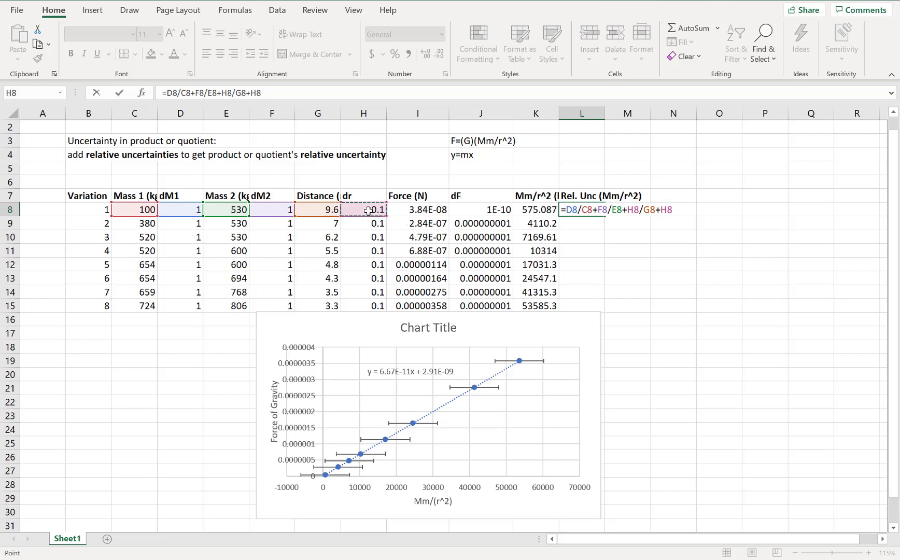
{"action": "type", "text": "/"}
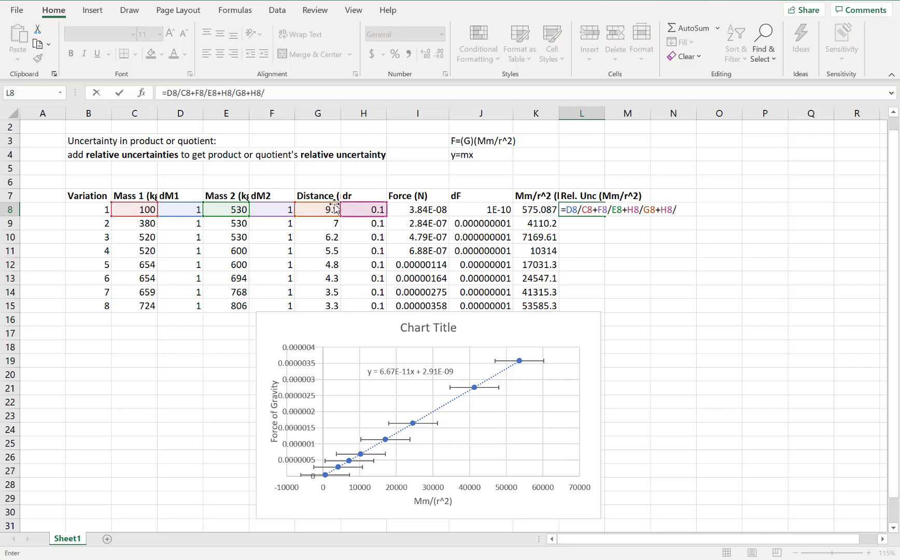
{"action": "left_click", "coordinate": [318, 210]}
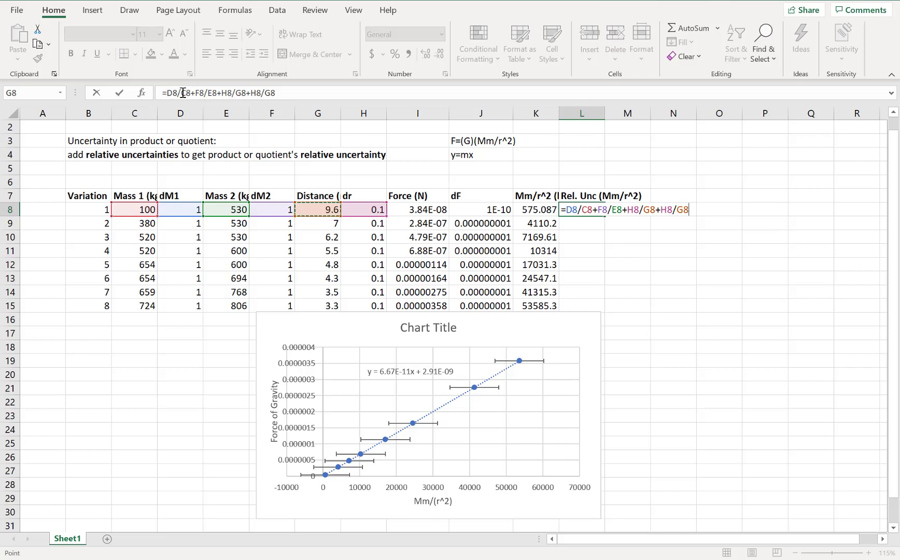
{"action": "left_click_drag", "start_coordinate": [166, 92], "coordinate": [216, 94]}
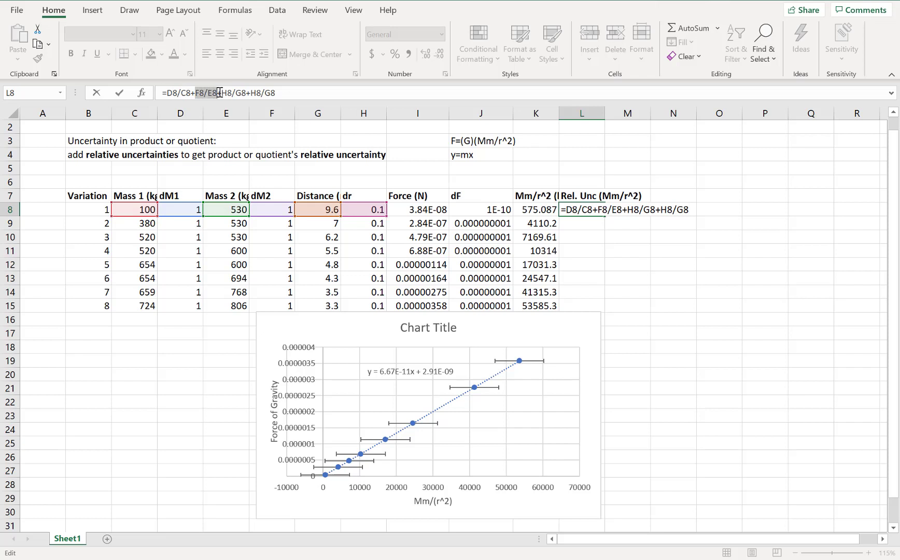
{"action": "left_click_drag", "start_coordinate": [227, 93], "coordinate": [276, 93]}
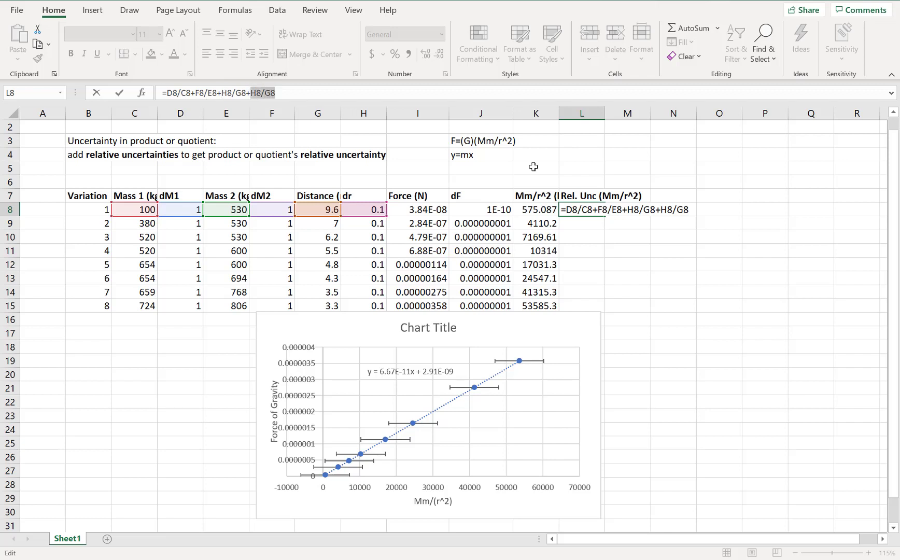
{"action": "left_click", "coordinate": [587, 210]}
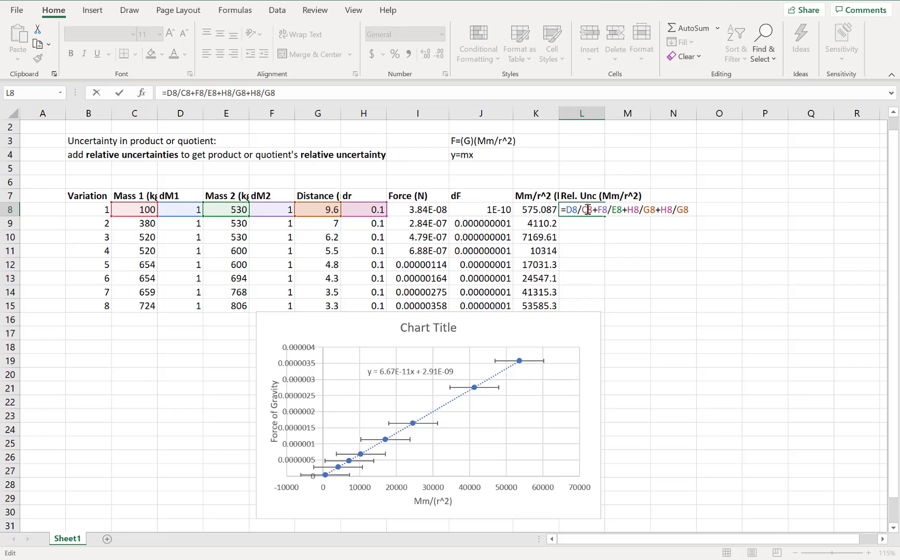
{"action": "key", "text": "Return"}
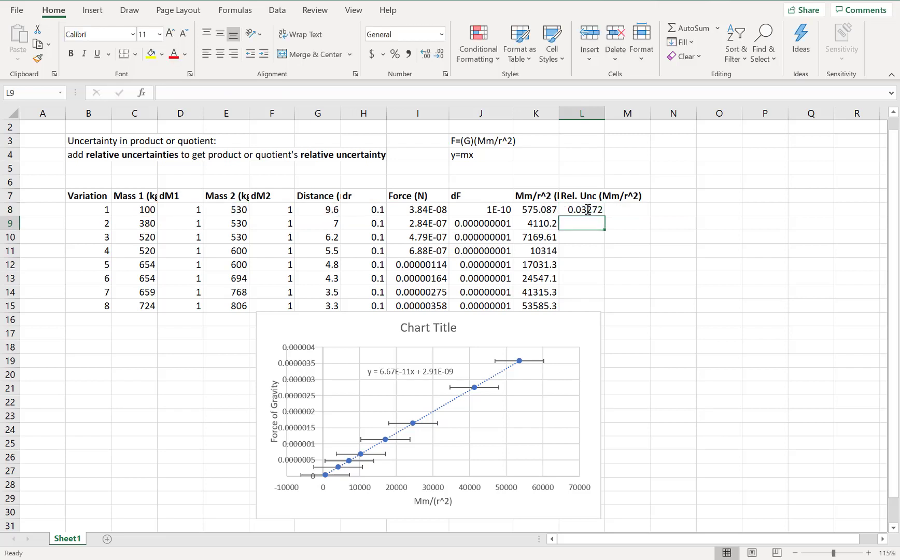
Step: Fill the relative uncertainty formula from L8 down to L15 and check the copied formulas
{"action": "left_click", "coordinate": [585, 208]}
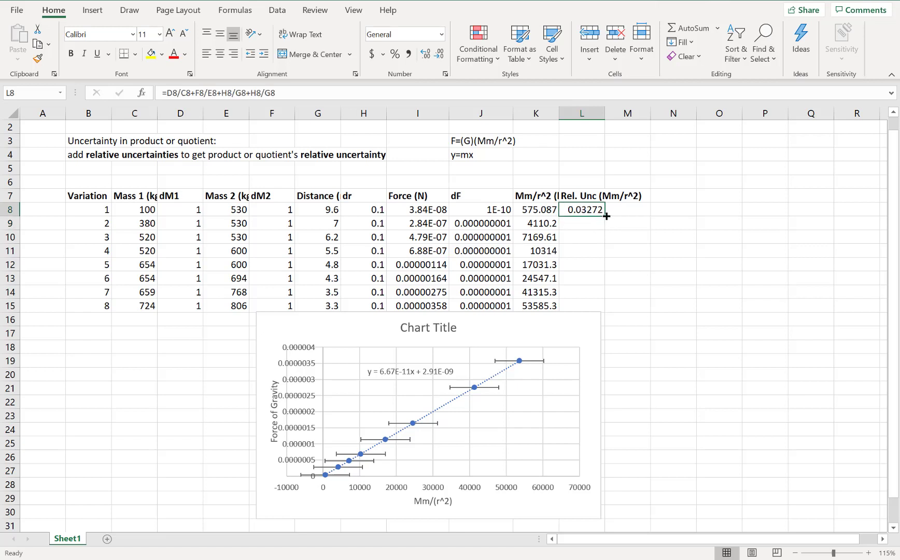
{"action": "left_click_drag", "start_coordinate": [606, 216], "coordinate": [602, 308]}
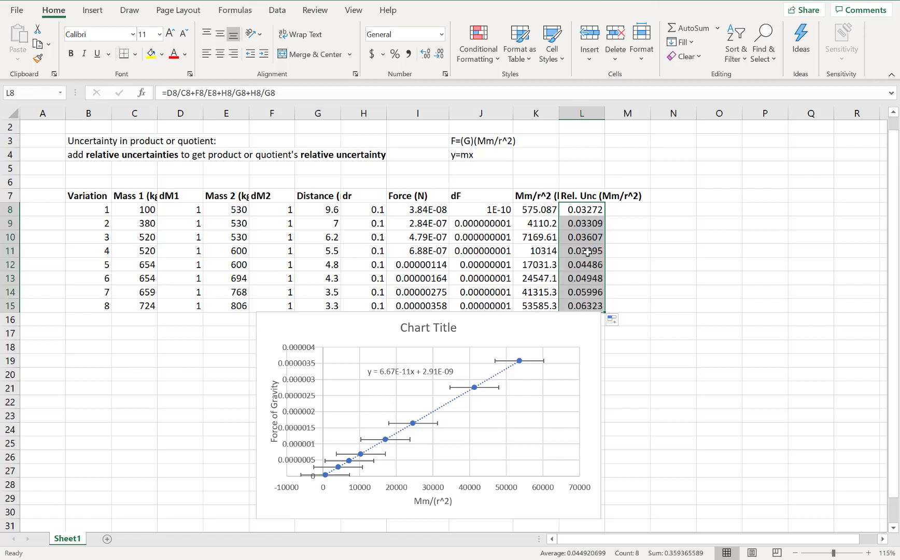
{"action": "left_click", "coordinate": [539, 237]}
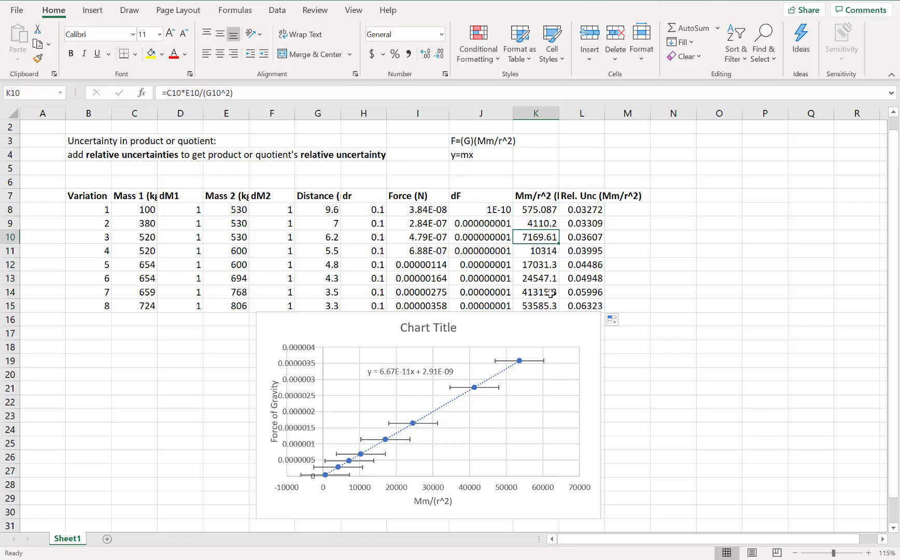
{"action": "left_click", "coordinate": [592, 211]}
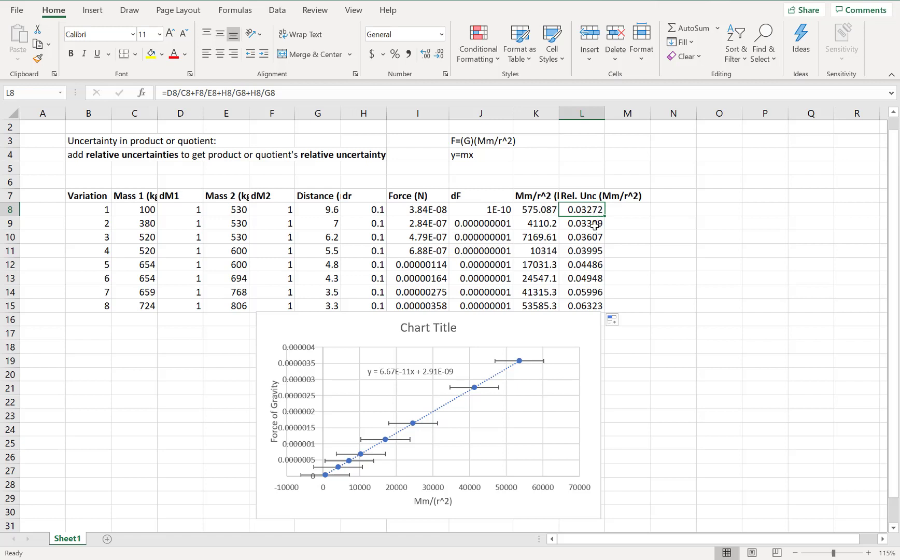
{"action": "left_click", "coordinate": [595, 225]}
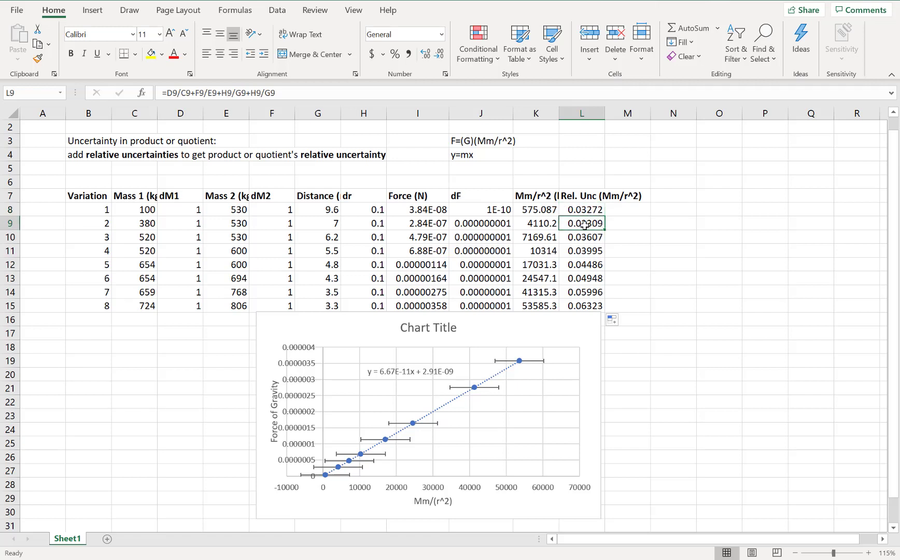
{"action": "left_click", "coordinate": [591, 307]}
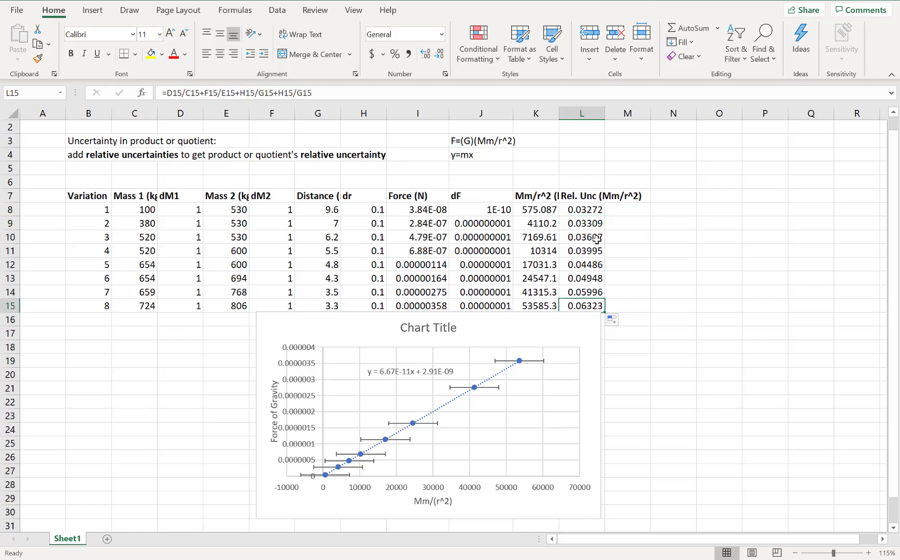
{"action": "left_click_drag", "start_coordinate": [594, 211], "coordinate": [596, 307]}
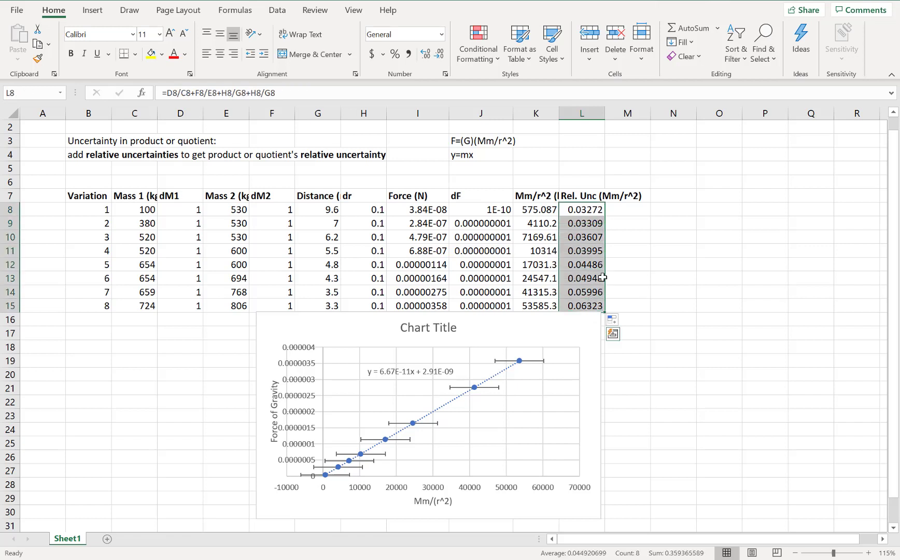
Step: Enter the column heading "Unc(Mm/r^2)" in cell M7
{"action": "left_click", "coordinate": [632, 209]}
{"action": "left_click", "coordinate": [627, 197]}
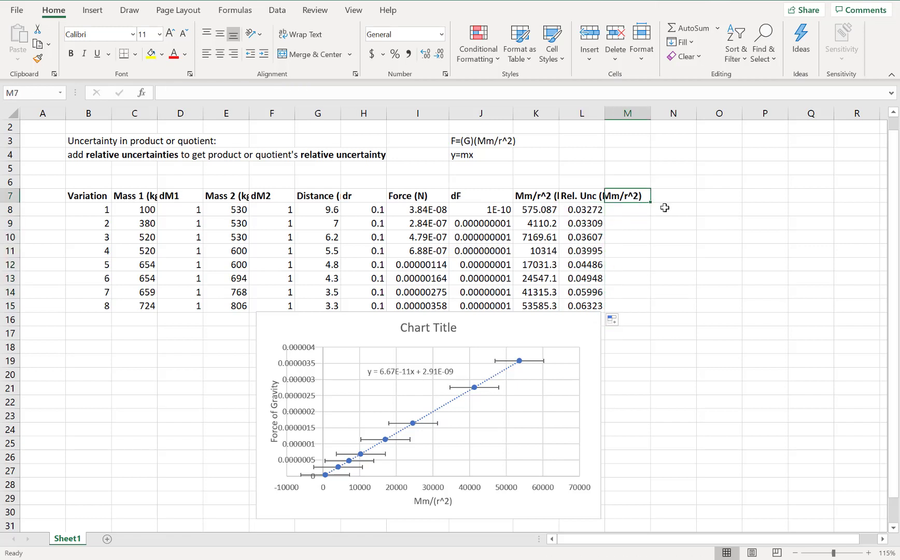
{"action": "type", "text": "Unc"}
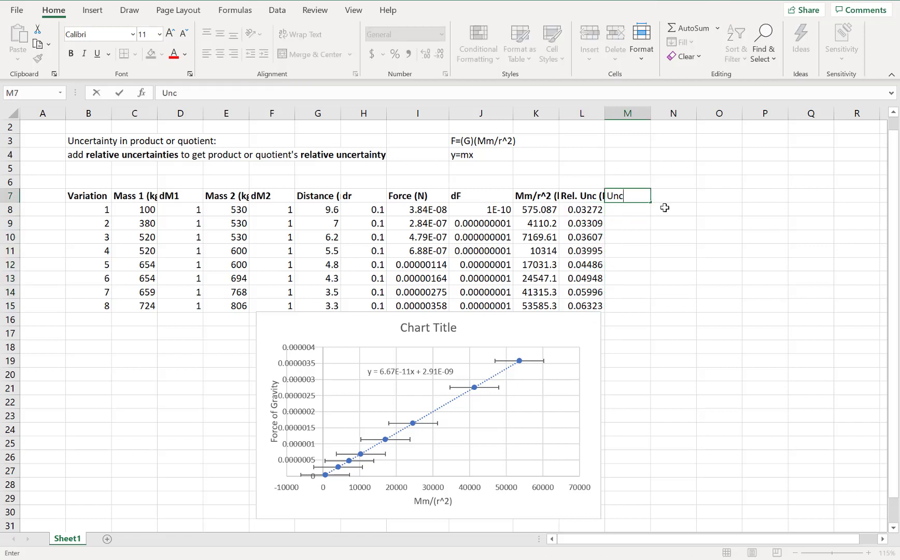
{"action": "type", "text": "jMm/r^2"}
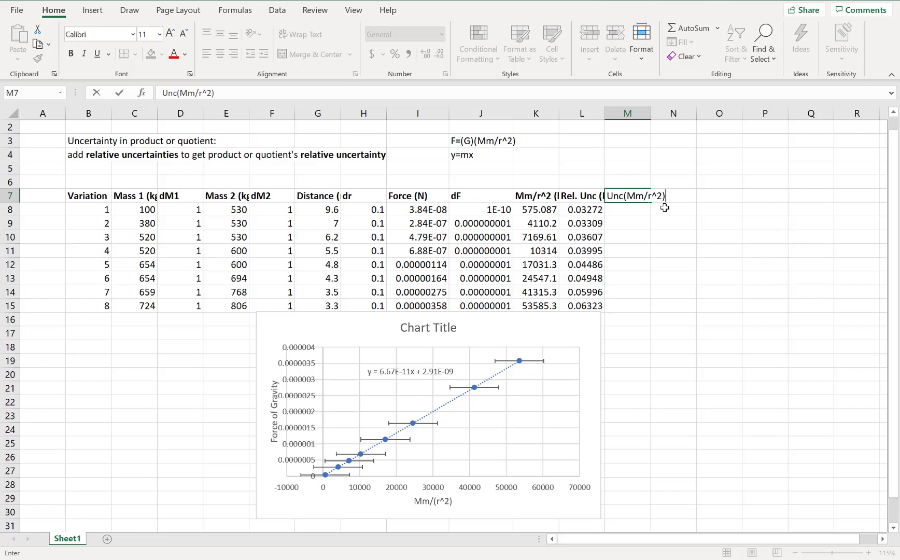
{"action": "key", "text": "Return"}
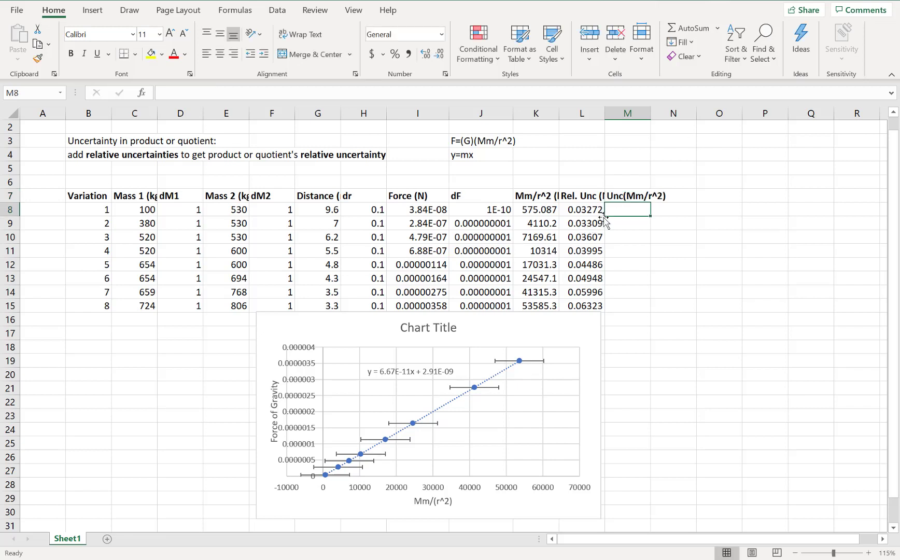
Step: Calculate the absolute uncertainty of Mm/r^2 in M8 with =L8*K8 and fill the formula down to M15
{"action": "left_click", "coordinate": [575, 210]}
{"action": "left_click", "coordinate": [531, 212]}
{"action": "left_click", "coordinate": [637, 215]}
{"action": "type", "text": "="}
{"action": "left_click", "coordinate": [583, 210]}
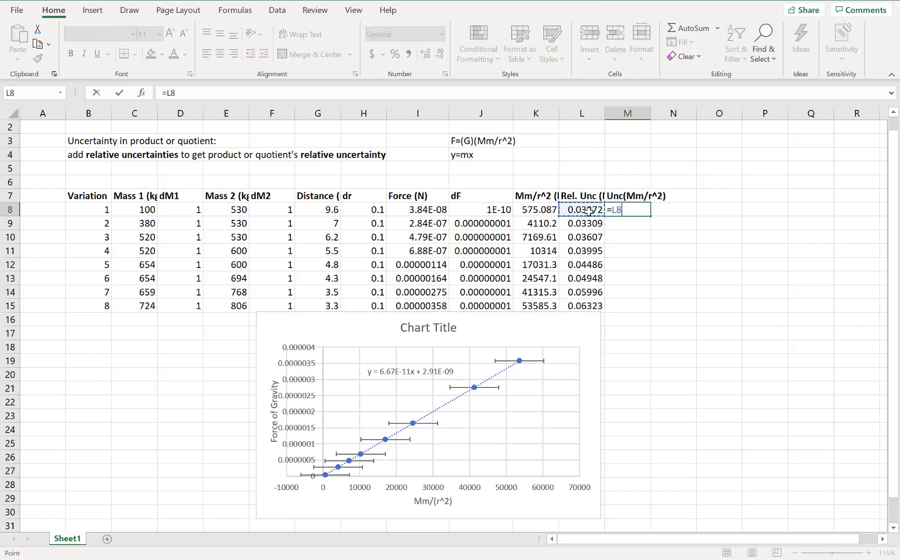
{"action": "type", "text": "*"}
{"action": "left_click", "coordinate": [546, 210]}
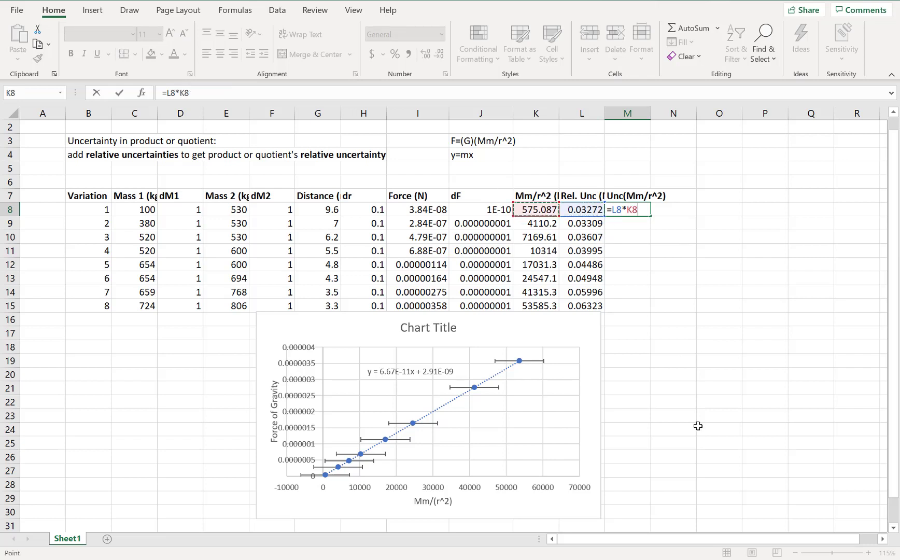
{"action": "key", "text": "Return"}
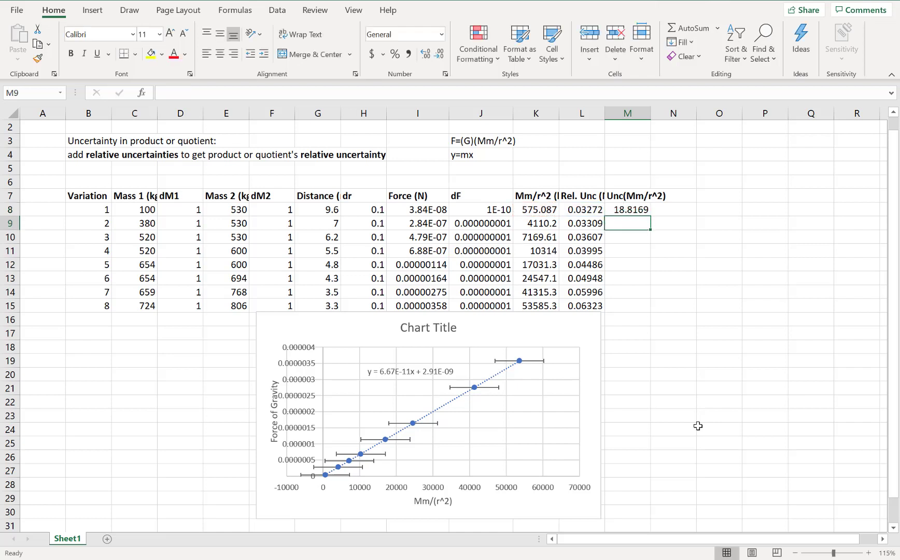
{"action": "left_click", "coordinate": [619, 213]}
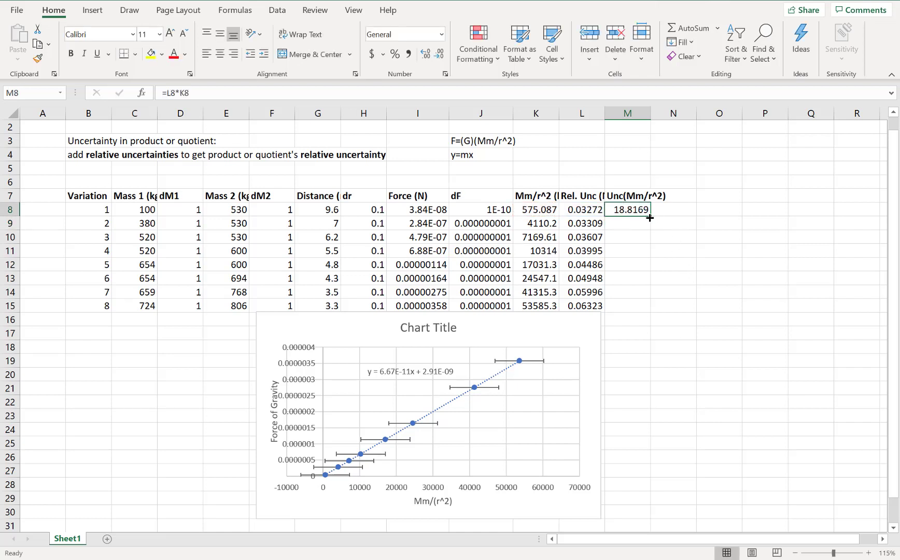
{"action": "left_click_drag", "start_coordinate": [650, 216], "coordinate": [645, 309]}
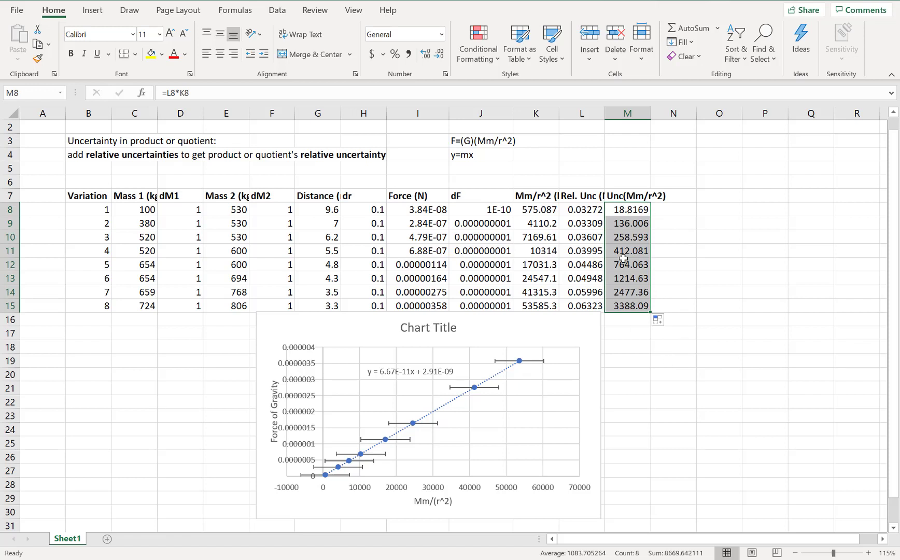
Step: Set the chart's horizontal error bars to a custom amount, with M8:M15 as the positive error values
{"action": "left_click", "coordinate": [521, 327]}
{"action": "left_click", "coordinate": [533, 361]}
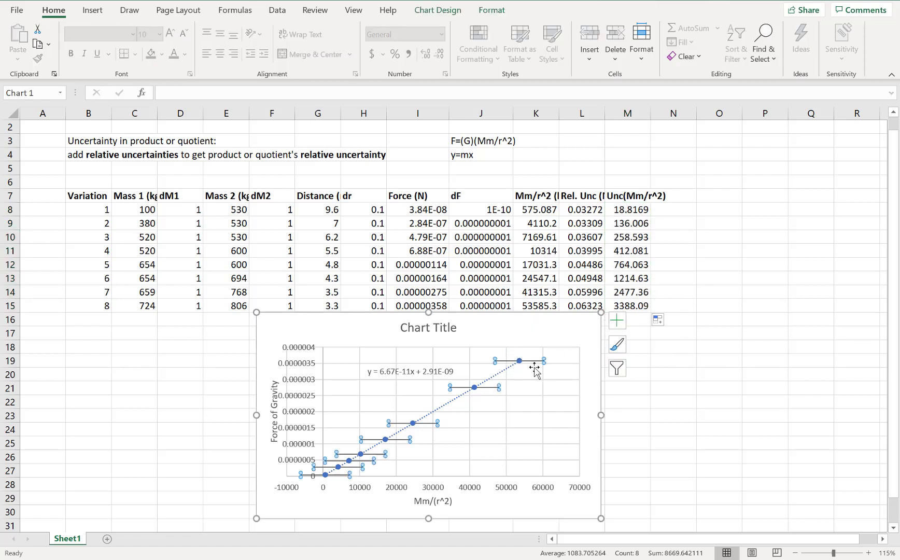
{"action": "right_click", "coordinate": [532, 365]}
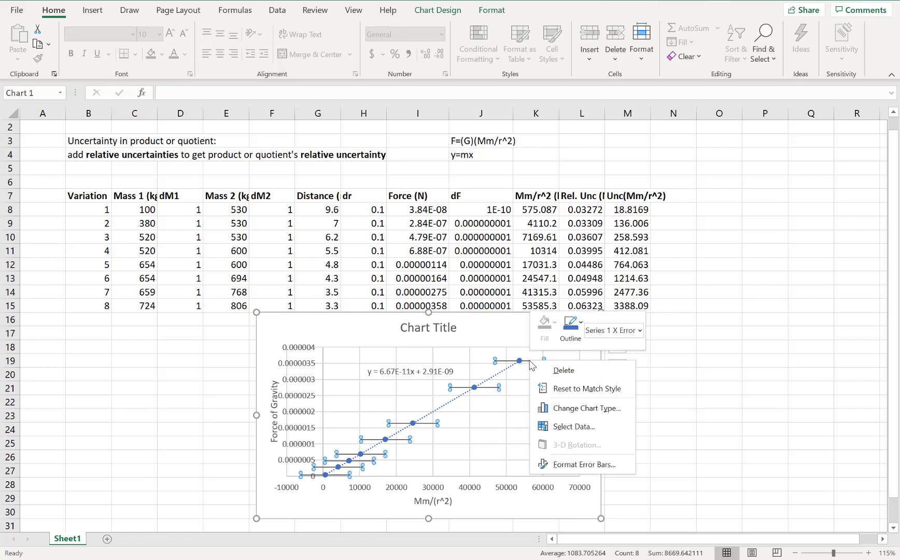
{"action": "left_click", "coordinate": [581, 464]}
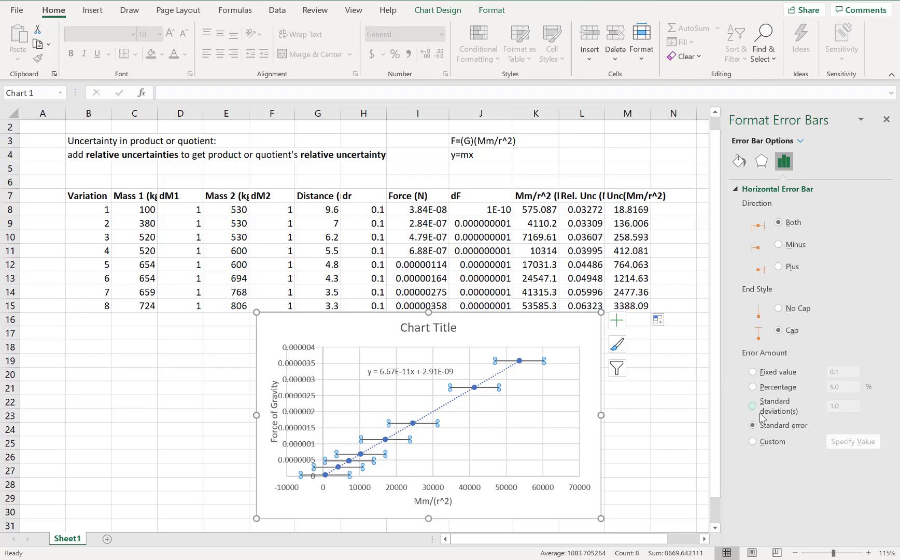
{"action": "left_click", "coordinate": [752, 442]}
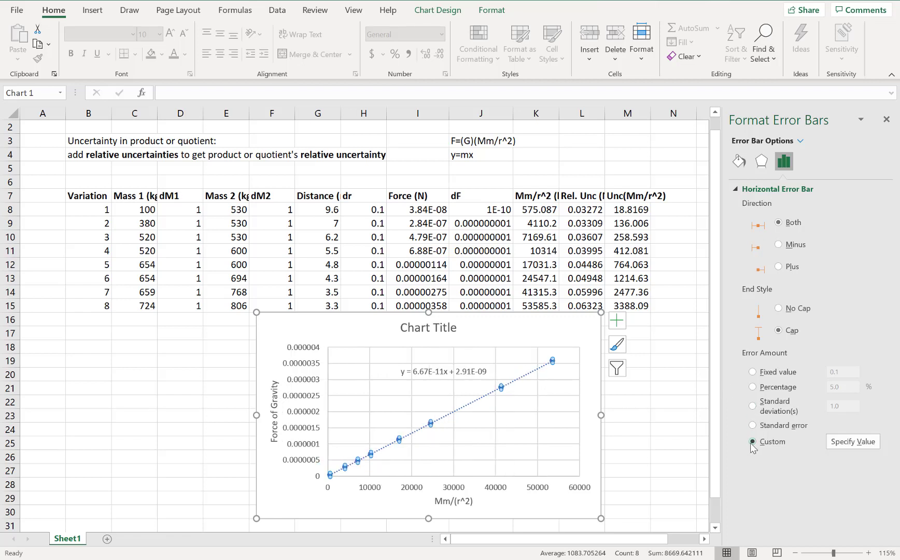
{"action": "left_click", "coordinate": [840, 442]}
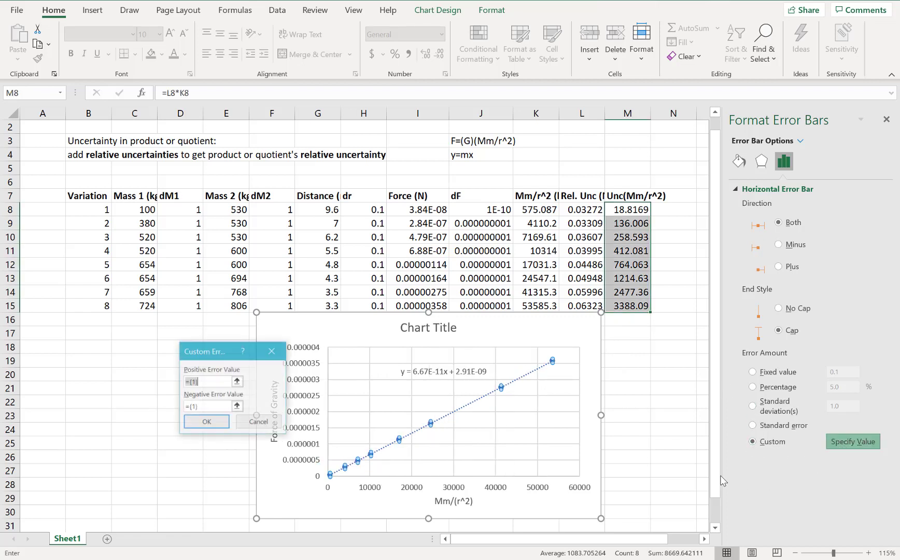
{"action": "left_click_drag", "start_coordinate": [637, 209], "coordinate": [648, 306]}
Step: Use M8:M15 as the negative values of the custom horizontal error bars, apply them and deselect the chart
{"action": "left_click", "coordinate": [237, 408]}
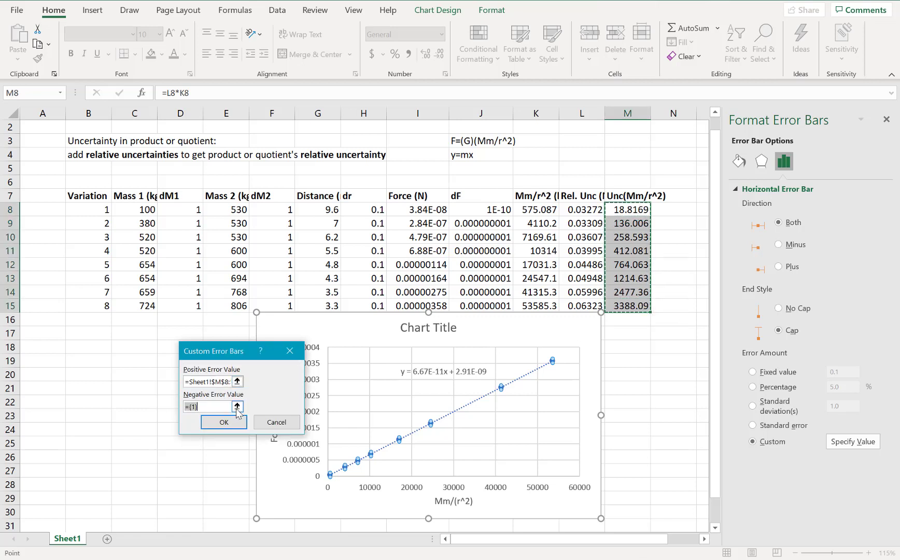
{"action": "left_click_drag", "start_coordinate": [640, 210], "coordinate": [638, 307]}
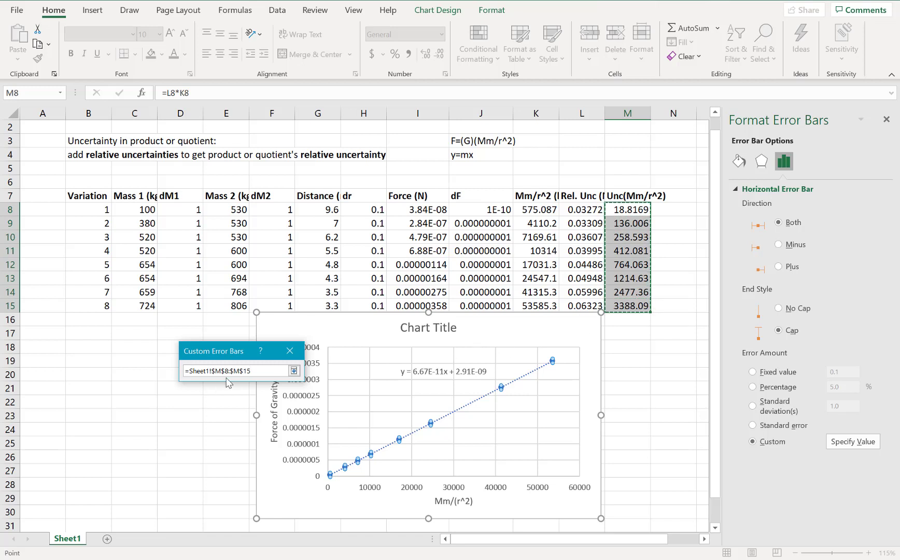
{"action": "left_click", "coordinate": [292, 372]}
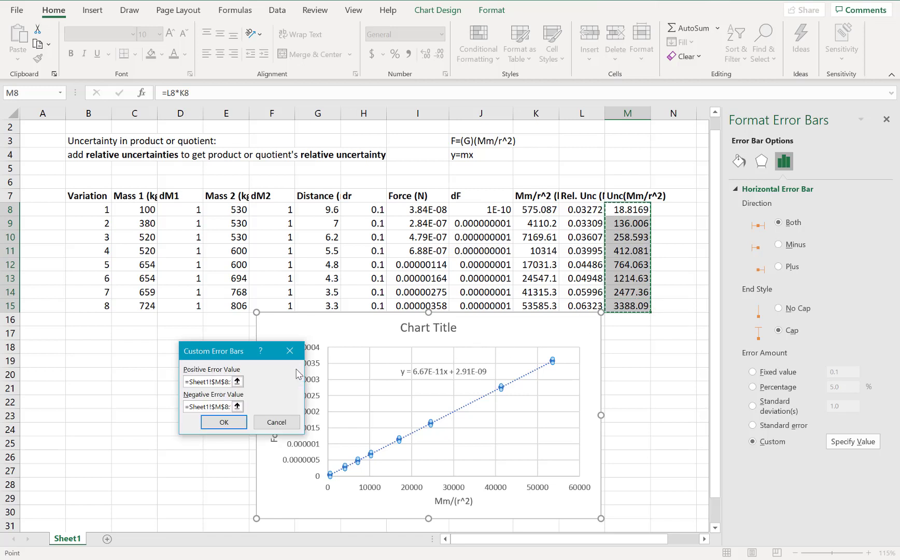
{"action": "left_click", "coordinate": [224, 422]}
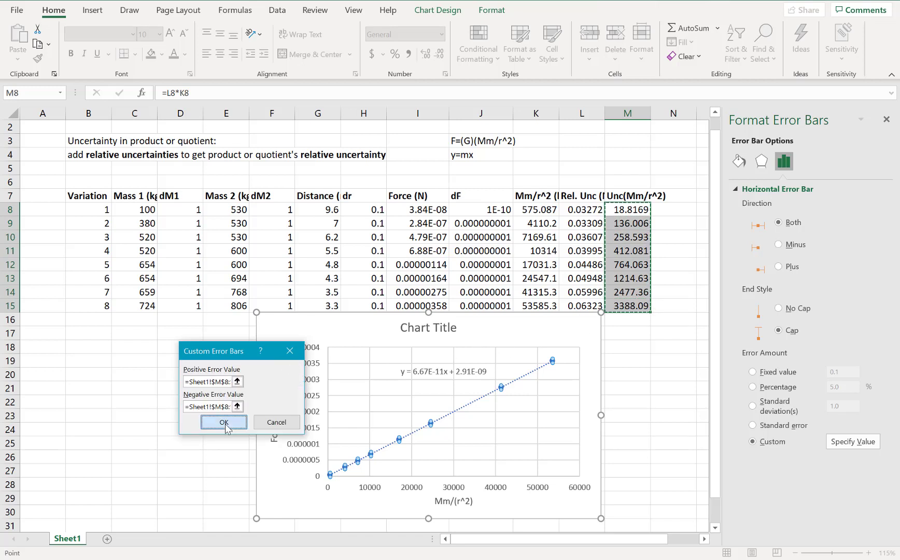
{"action": "left_click", "coordinate": [639, 405]}
{"action": "left_click", "coordinate": [630, 470]}
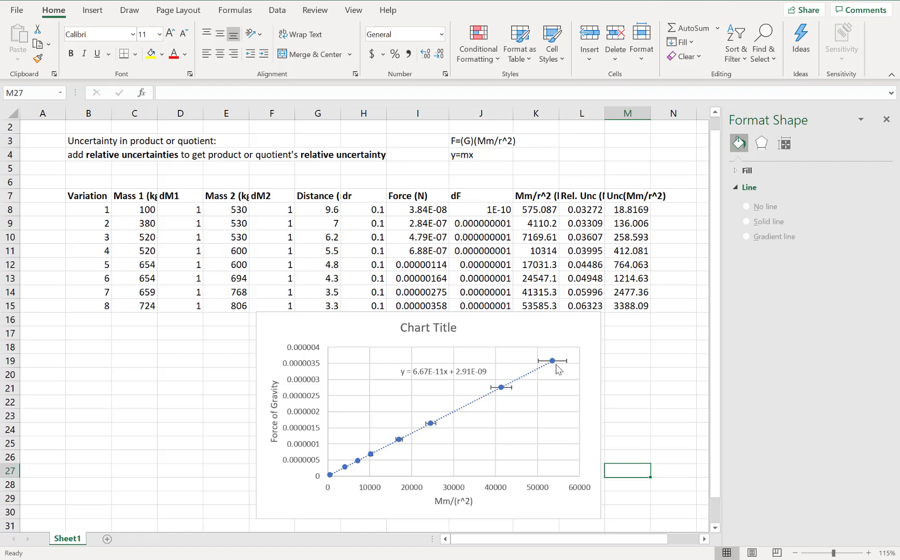
Step: Select the trendline equation label on the chart
{"action": "left_click", "coordinate": [421, 370]}
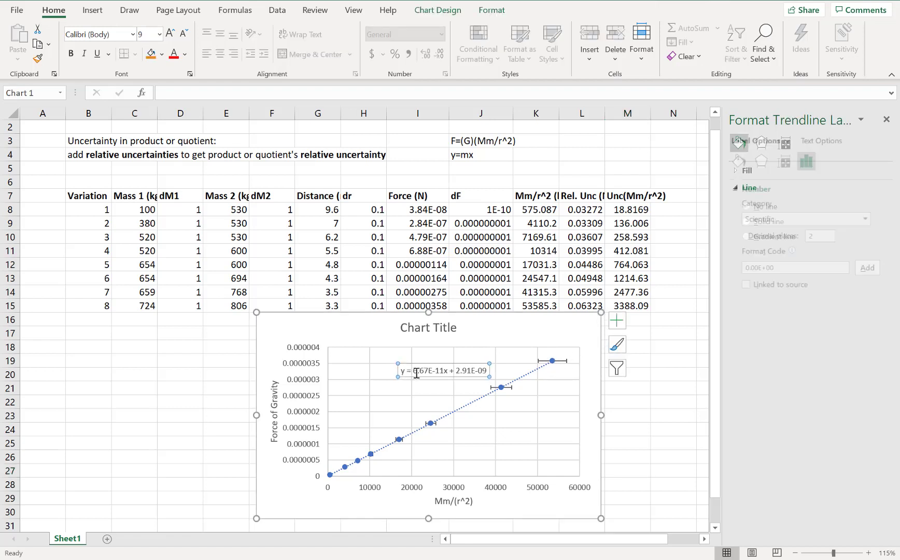